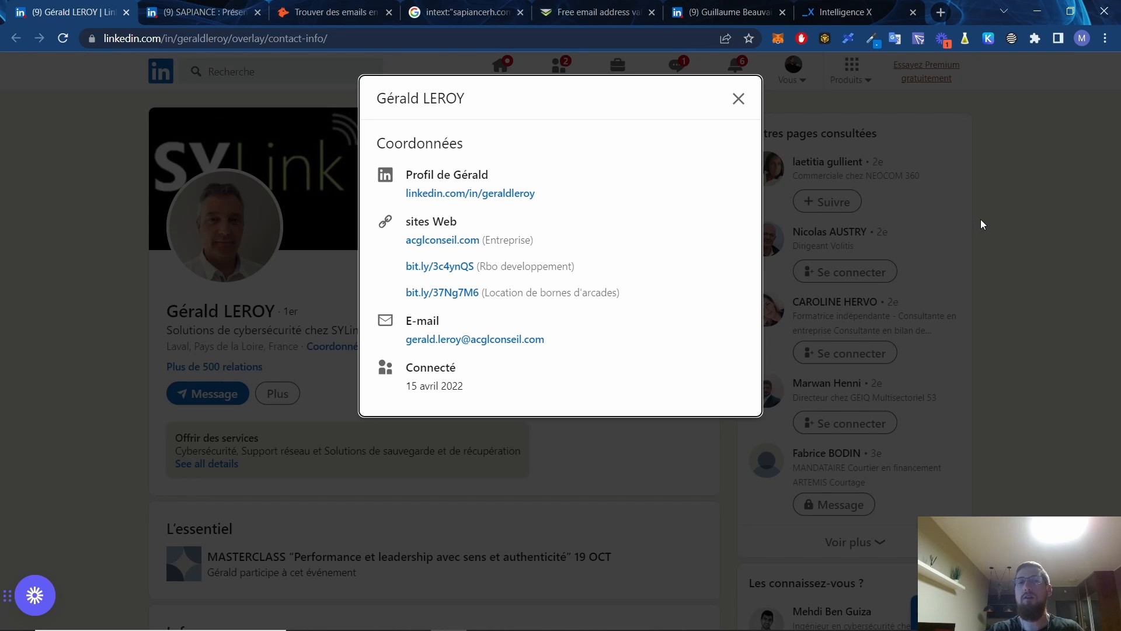
Close and reopen the contact details of the LinkedIn profile to review its e-mail and websites.
{"action": "left_click", "coordinate": [739, 98]}
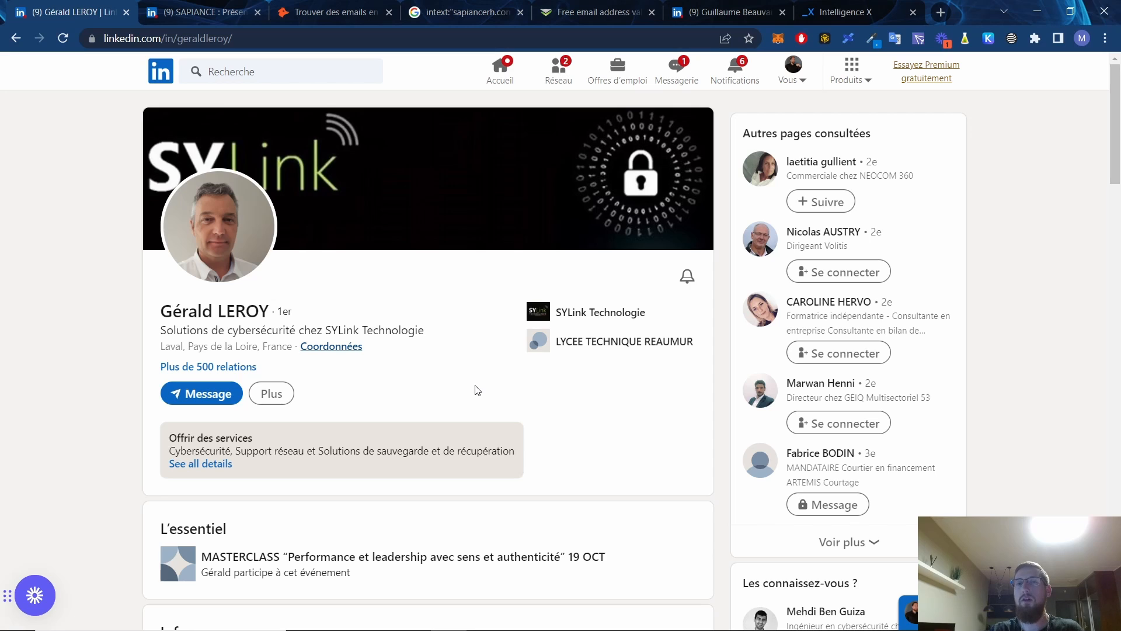
{"action": "left_click", "coordinate": [343, 350]}
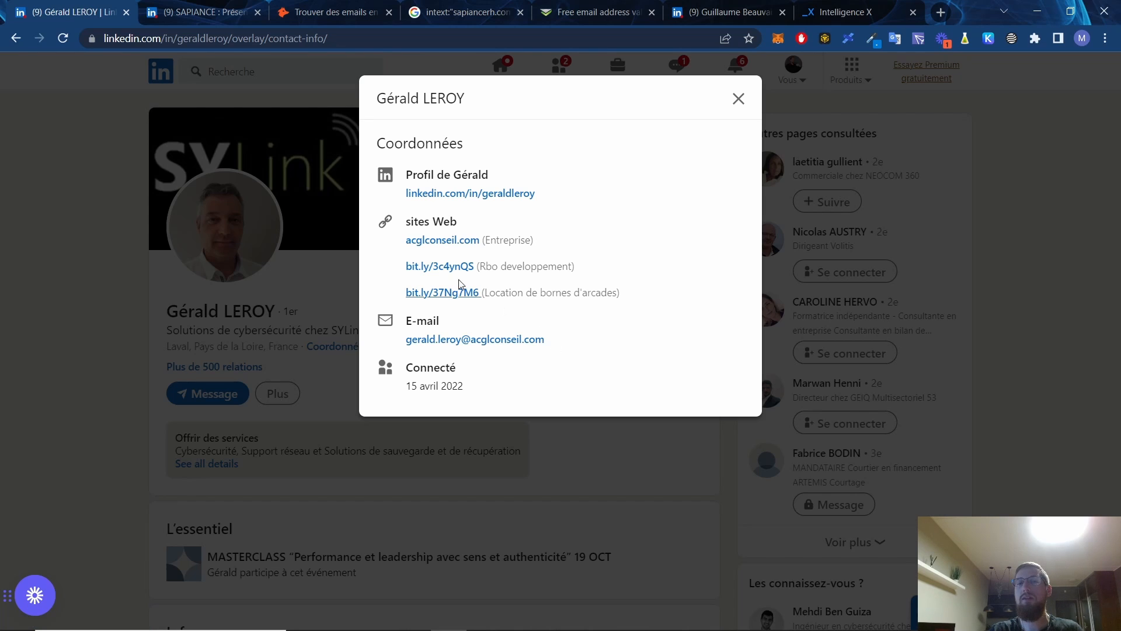
List the employees of the SAPIANCE company page and open the profile of the recruitment consultant based in Bordeaux.
{"action": "left_click", "coordinate": [188, 21]}
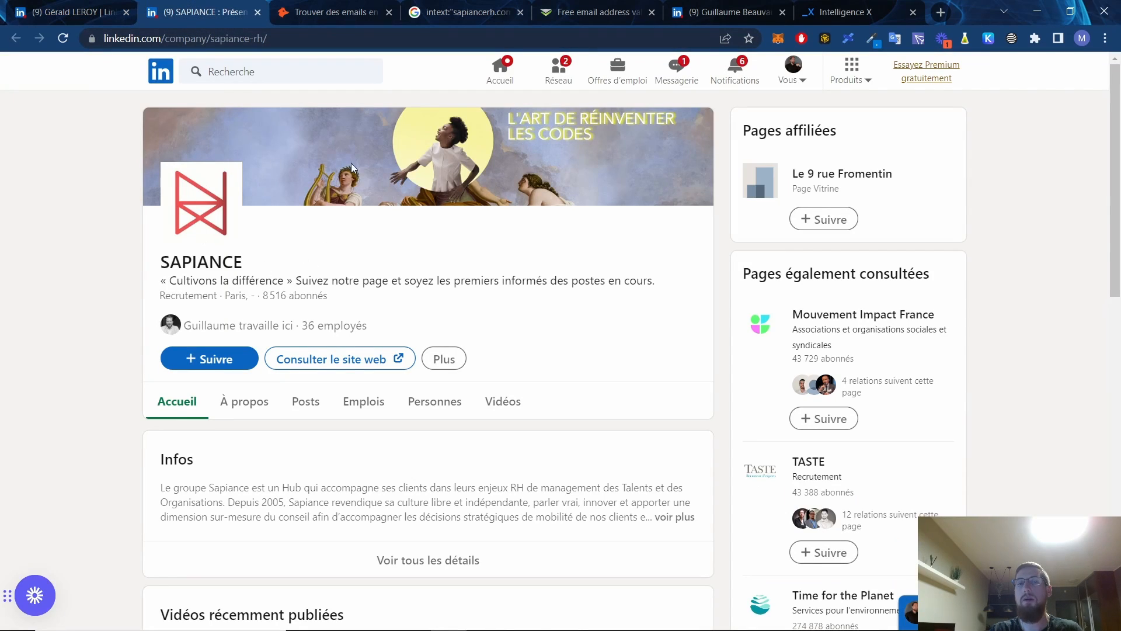
{"action": "left_click", "coordinate": [343, 331]}
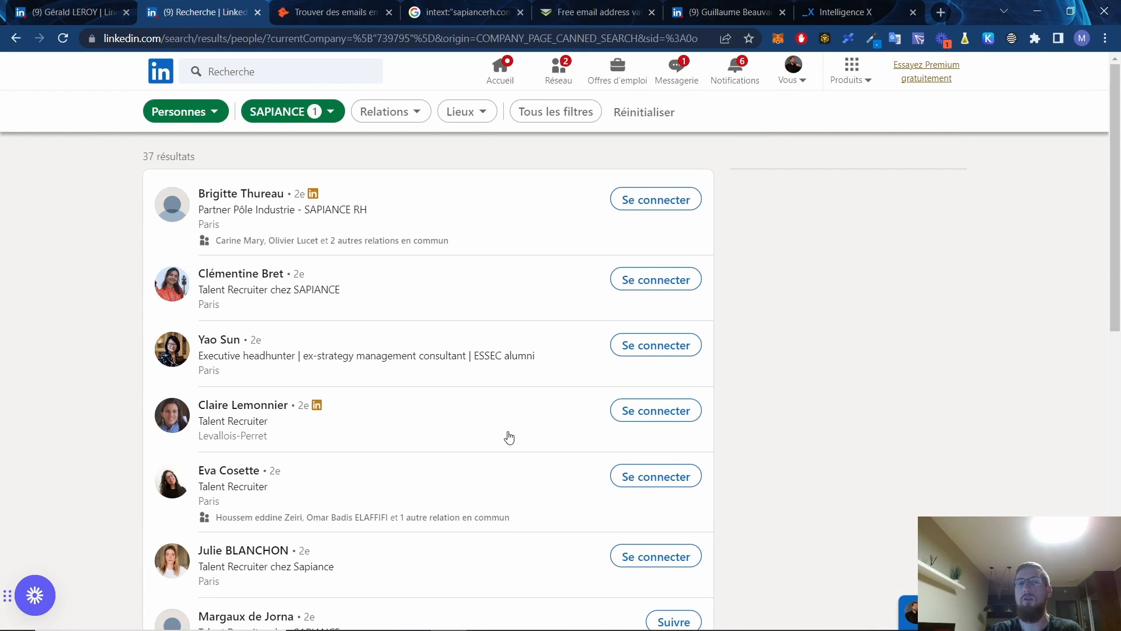
{"action": "scroll", "coordinate": [509, 436], "scroll_direction": "down", "scroll_amount": 5}
{"action": "scroll", "coordinate": [511, 437], "scroll_direction": "down", "scroll_amount": 5}
{"action": "scroll", "coordinate": [511, 435], "scroll_direction": "up", "scroll_amount": 4}
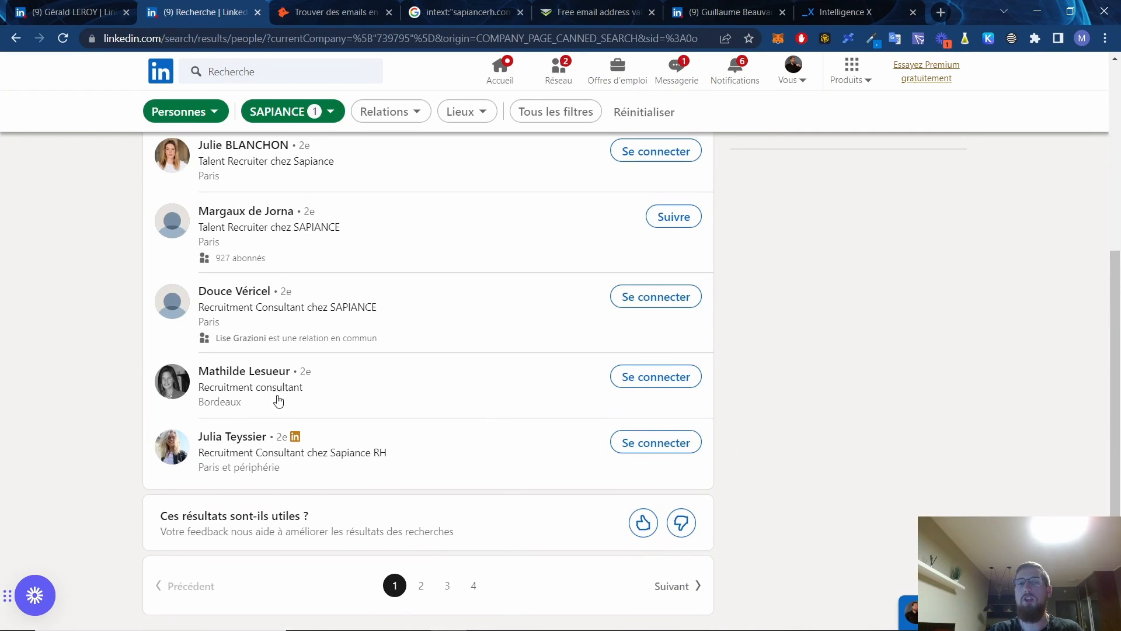
{"action": "left_click", "coordinate": [253, 373]}
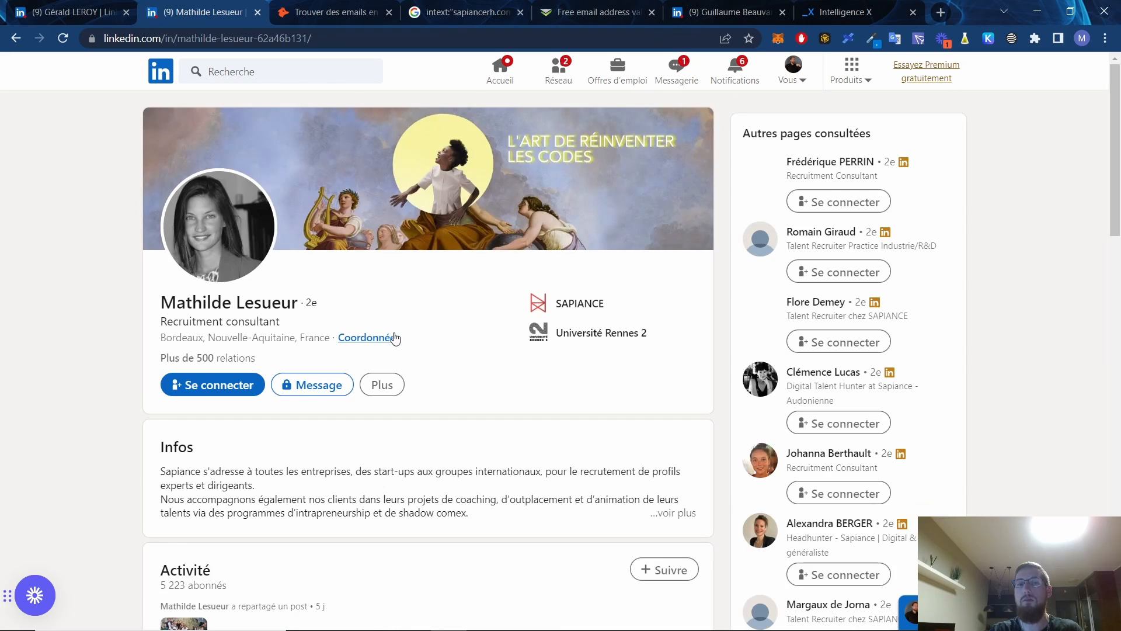
Check the contact details of the recruitment consultant's profile for an e-mail address.
{"action": "left_click", "coordinate": [389, 339]}
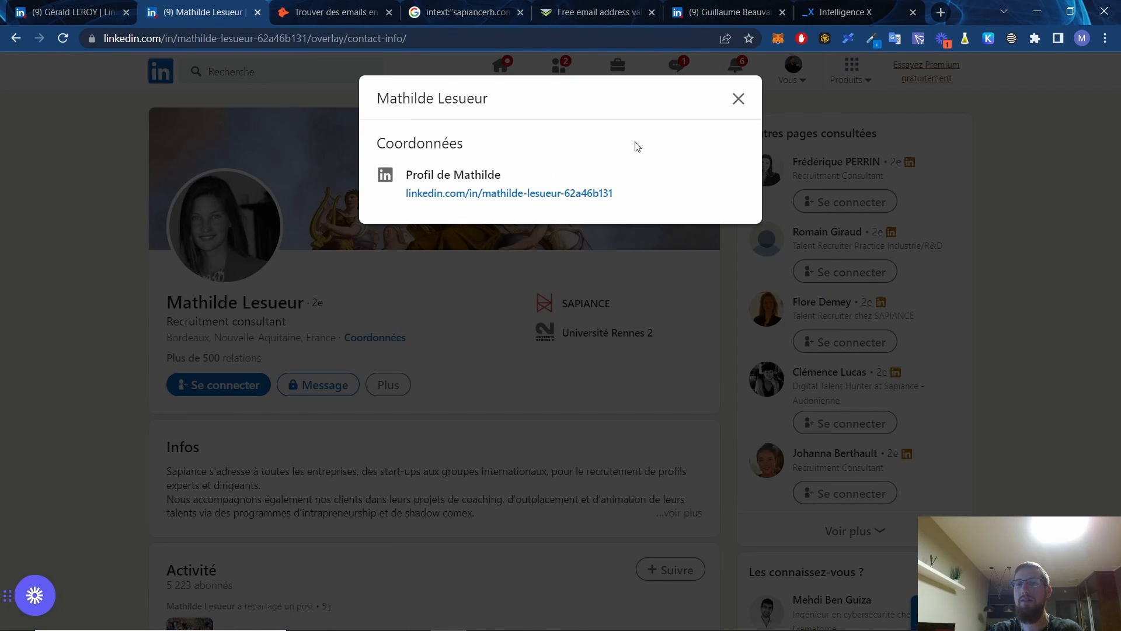
{"action": "left_click", "coordinate": [739, 98]}
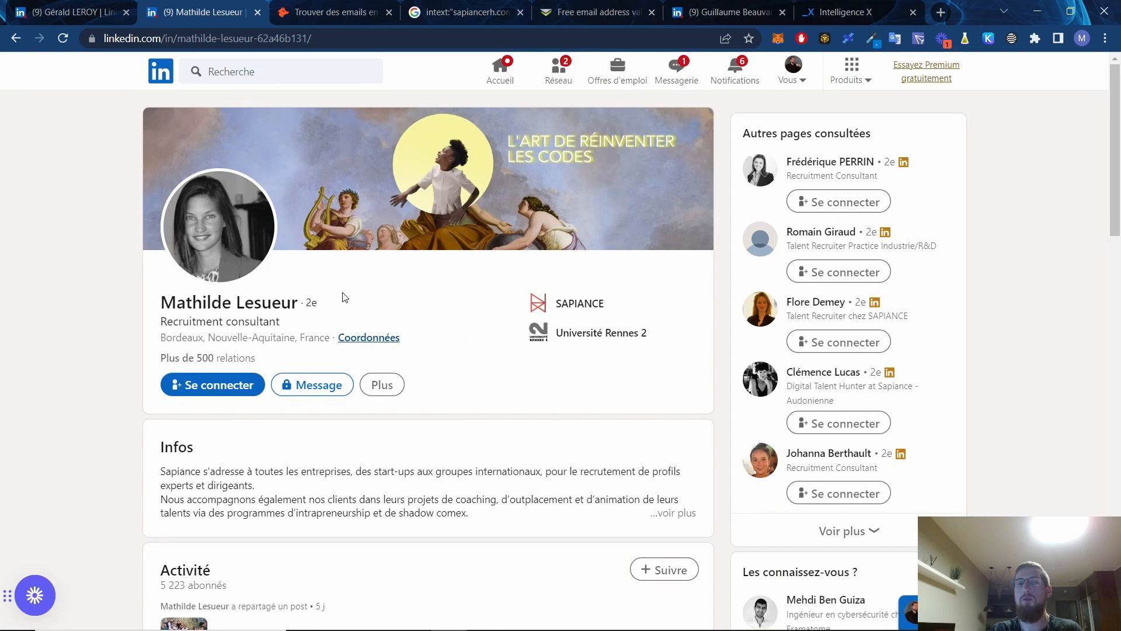
{"action": "left_click", "coordinate": [369, 338]}
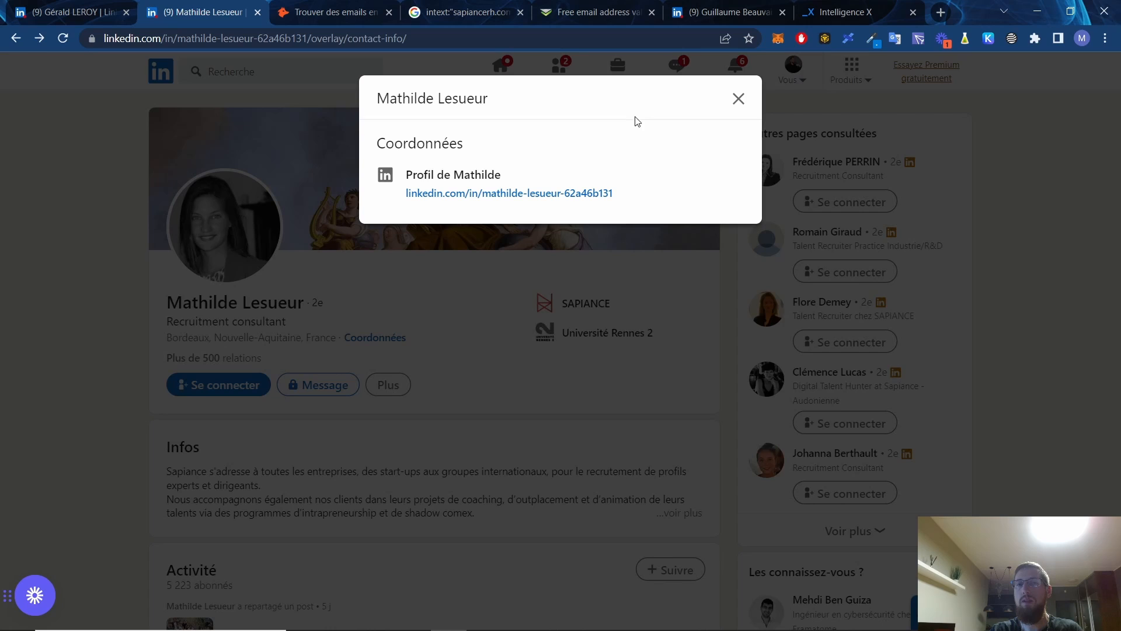
{"action": "left_click", "coordinate": [739, 98]}
{"action": "left_click", "coordinate": [370, 338]}
Return to the SAPIANCE company page, open its website and highlight the general e-mail address in the Contact section.
{"action": "left_click", "coordinate": [16, 39]}
{"action": "left_click", "coordinate": [16, 38]}
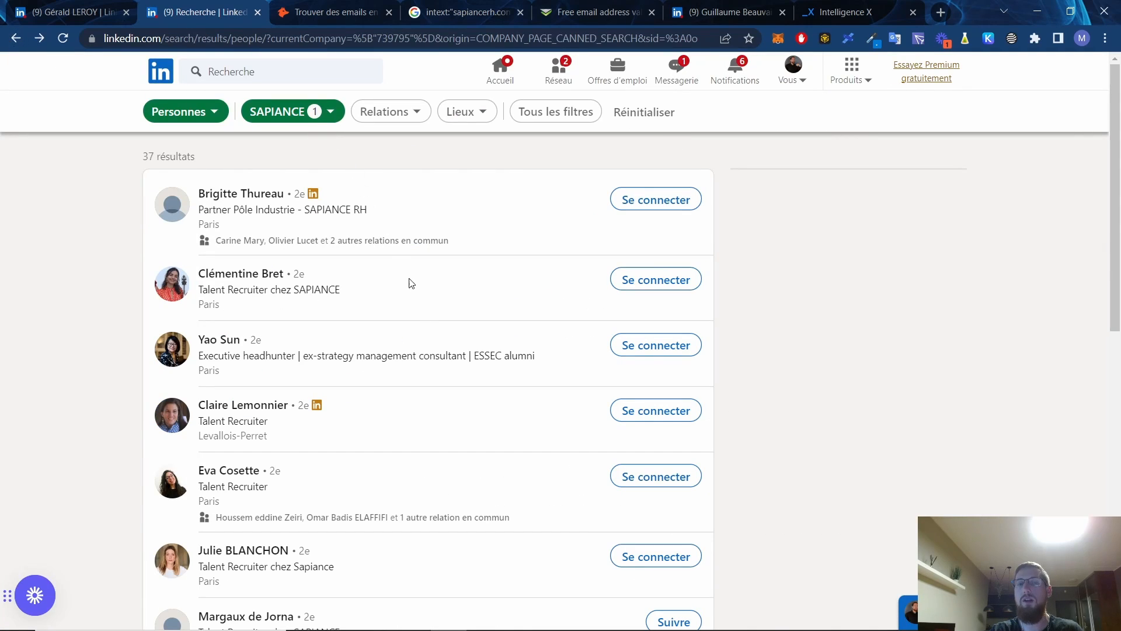
{"action": "left_click", "coordinate": [16, 39]}
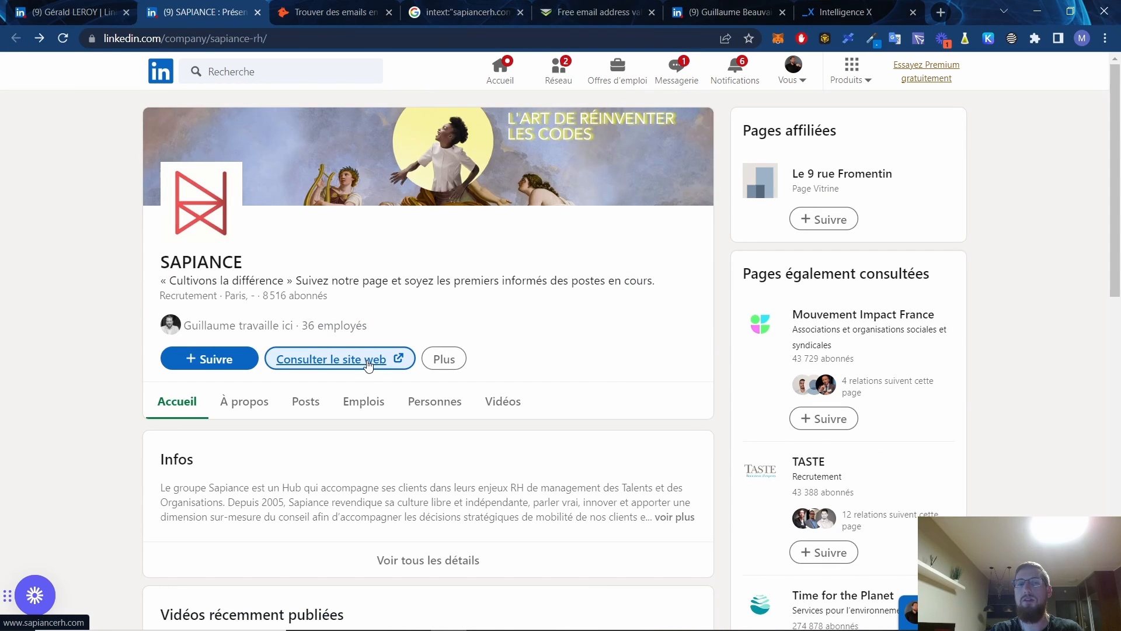
{"action": "left_click", "coordinate": [368, 361]}
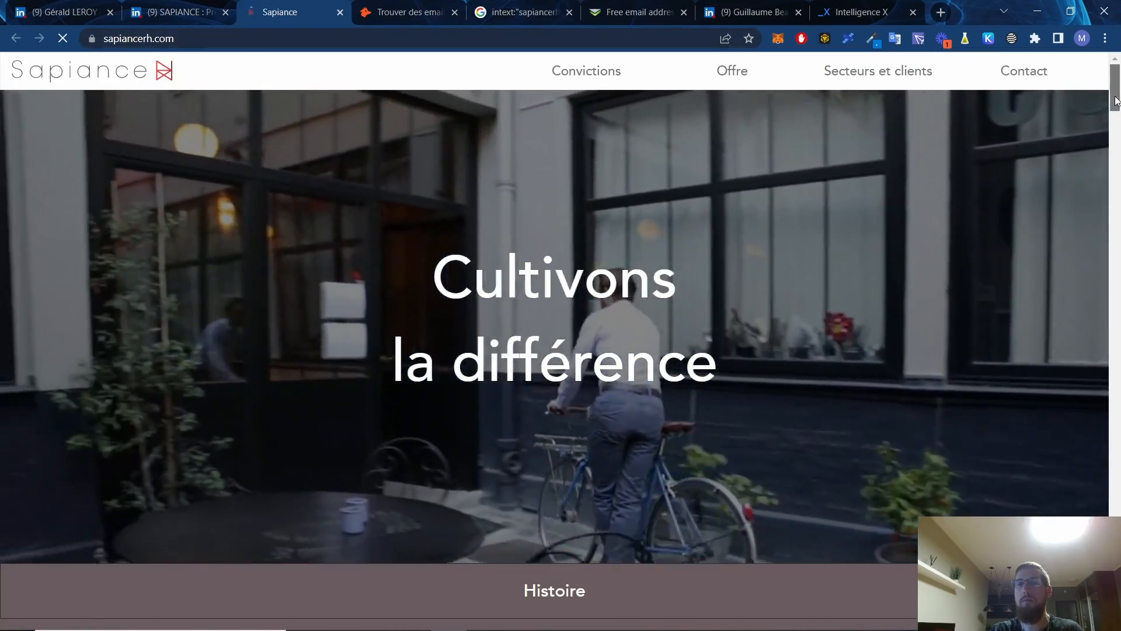
{"action": "left_click_drag", "start_coordinate": [1112, 105], "coordinate": [1113, 501]}
{"action": "scroll", "coordinate": [613, 545], "scroll_direction": "down", "scroll_amount": 15}
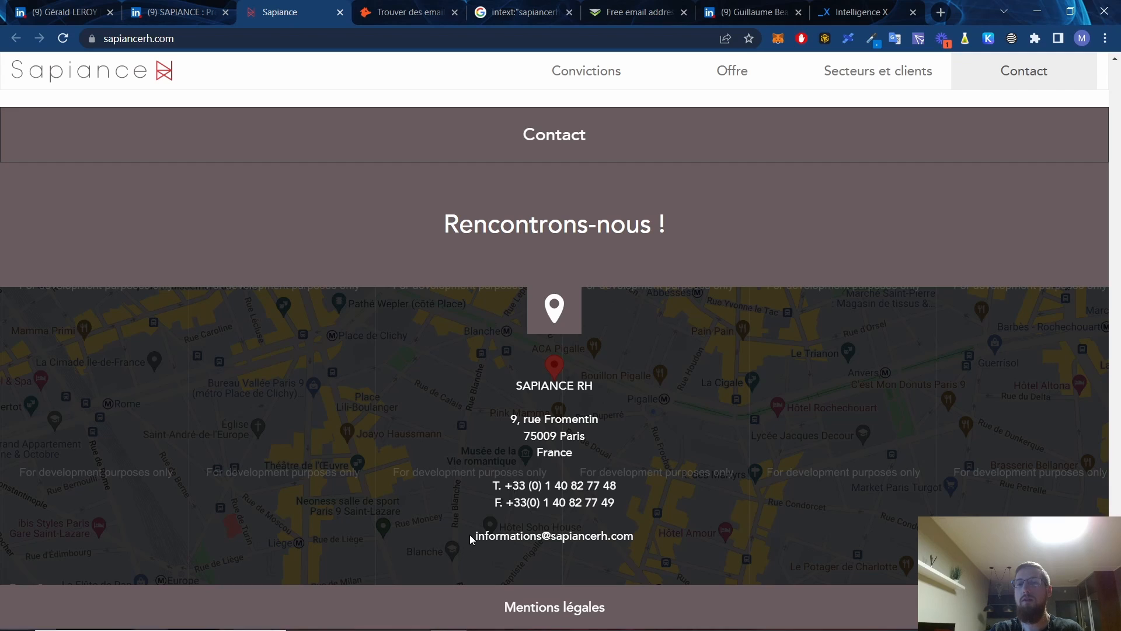
{"action": "left_click_drag", "start_coordinate": [470, 534], "coordinate": [664, 536]}
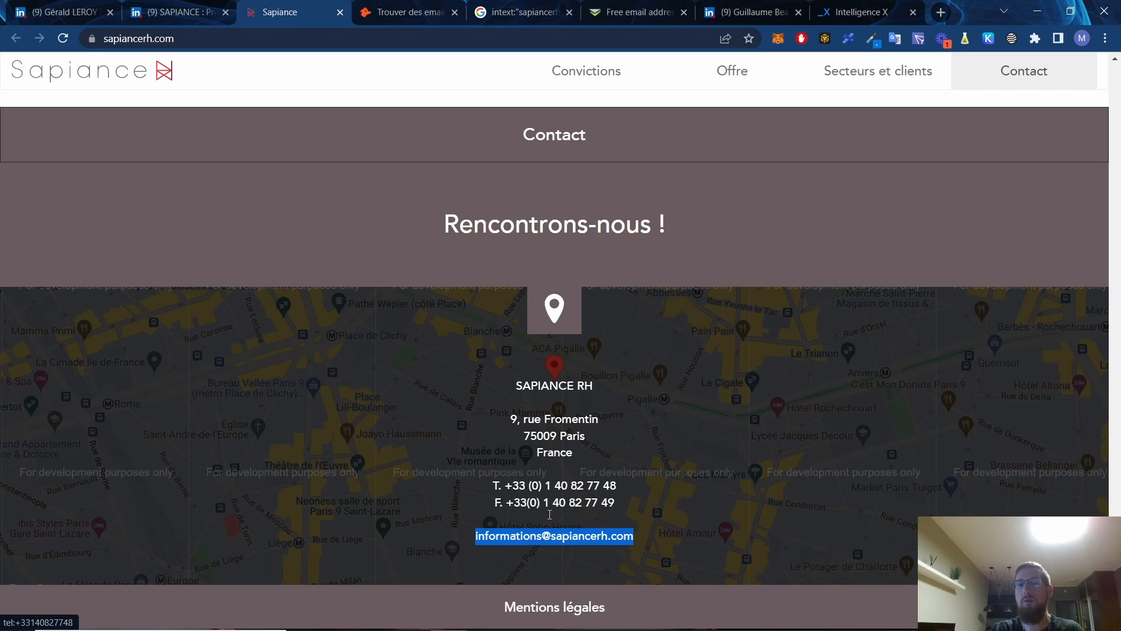
Copy the domain sapiancerh.com from the website's contact e-mail and try searching it for e-mail addresses in Hunter.
{"action": "key", "text": "ctrl+Tab"}
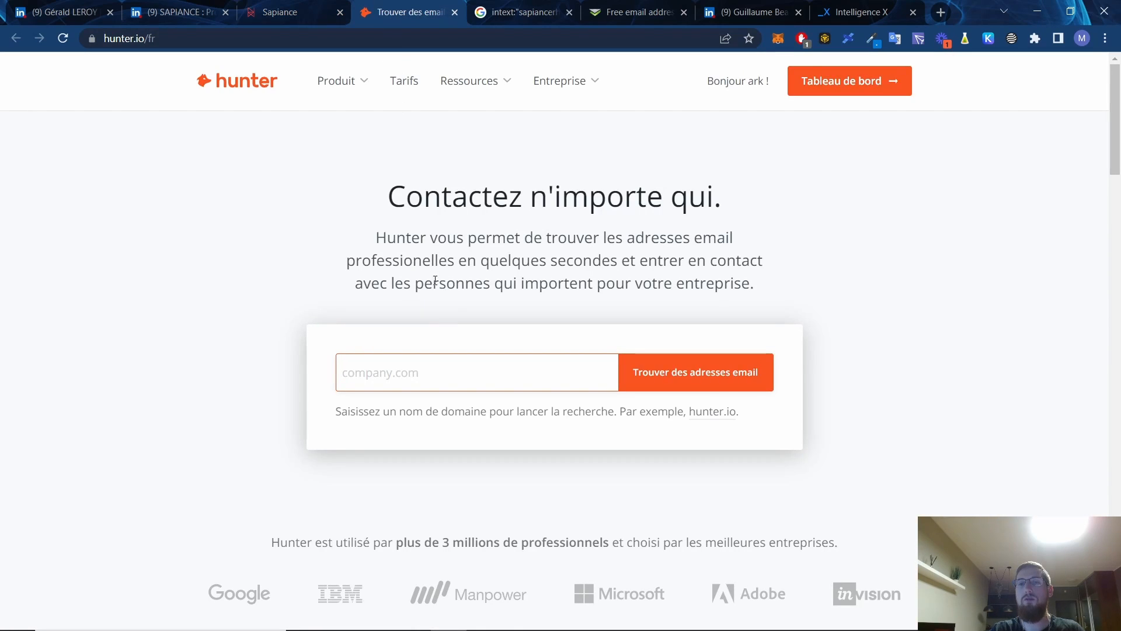
{"action": "left_click", "coordinate": [442, 366]}
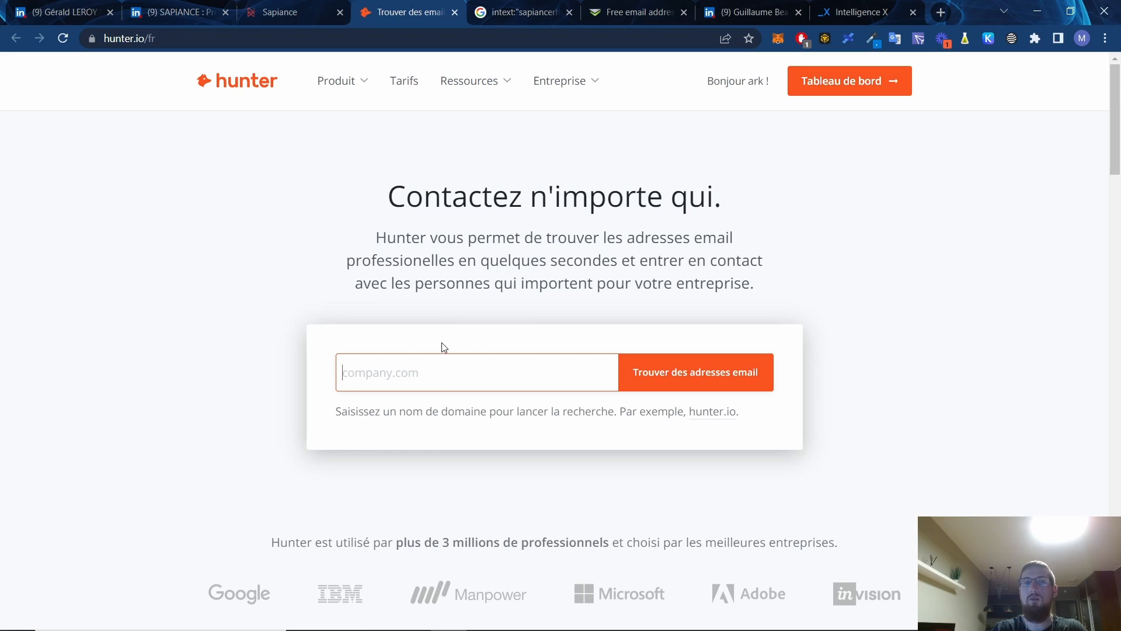
{"action": "mouse_move", "coordinate": [354, 83]}
{"action": "left_click", "coordinate": [291, 16]}
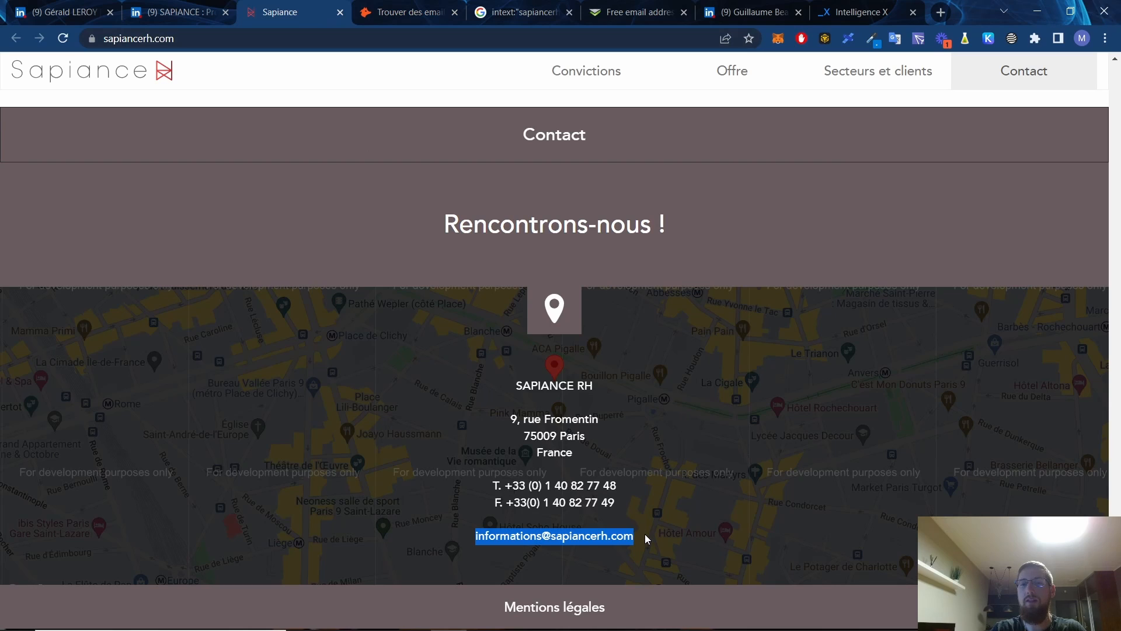
{"action": "left_click_drag", "start_coordinate": [646, 535], "coordinate": [552, 543]}
{"action": "key", "text": "ctrl+c"}
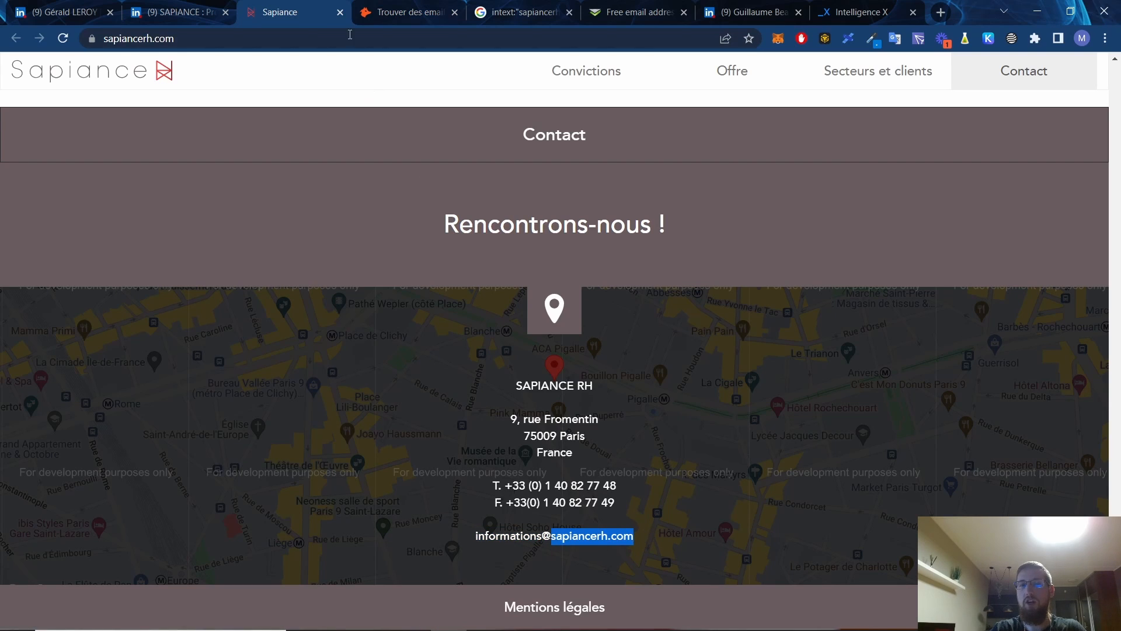
{"action": "left_click", "coordinate": [405, 16]}
{"action": "key", "text": "ctrl+v"}
{"action": "key", "text": "Return"}
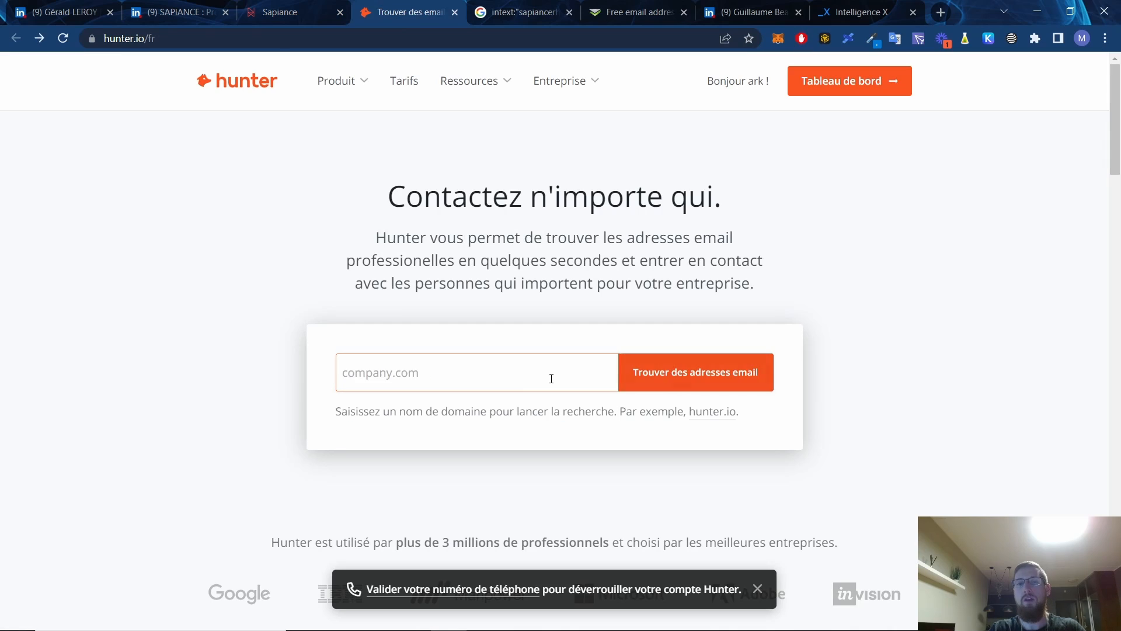
{"action": "left_click", "coordinate": [532, 374]}
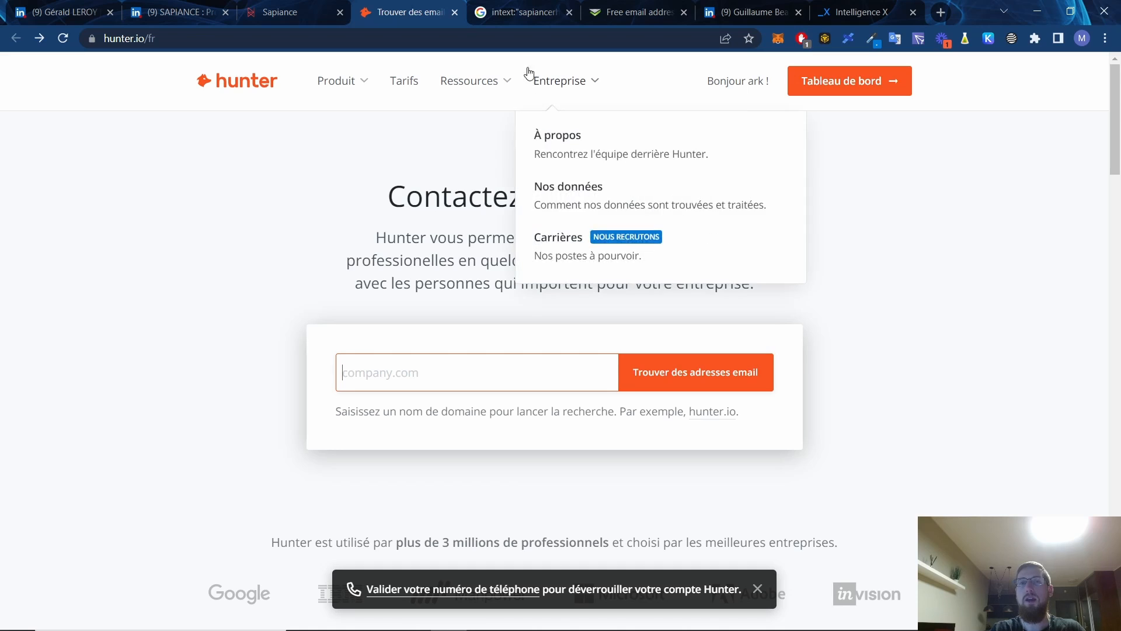
{"action": "mouse_move", "coordinate": [524, 21]}
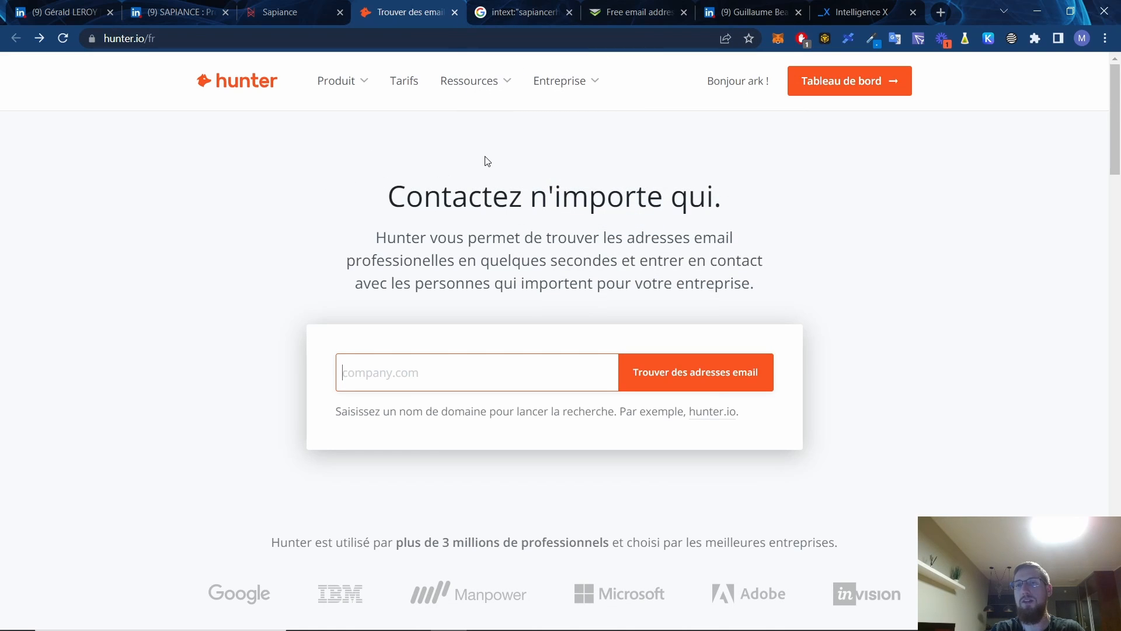
Review the Google results for intext:"sapiancerh.com" site:linkedin.com/in, highlighting the site filter and the e-mail address in the first result.
{"action": "left_click", "coordinate": [520, 15]}
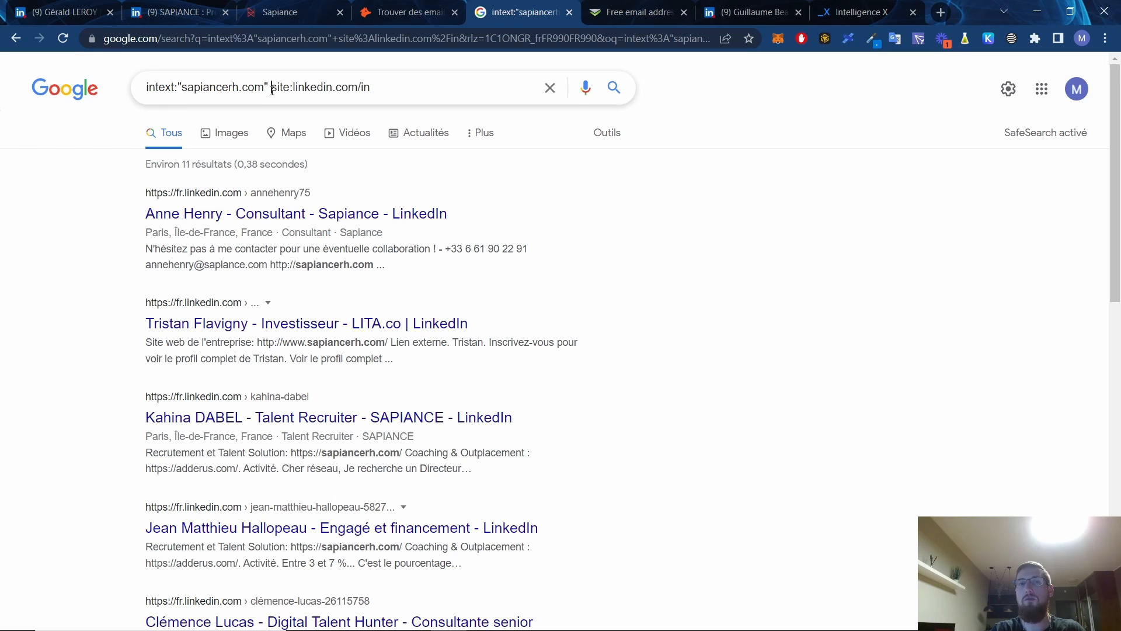
{"action": "left_click_drag", "start_coordinate": [272, 91], "coordinate": [385, 88]}
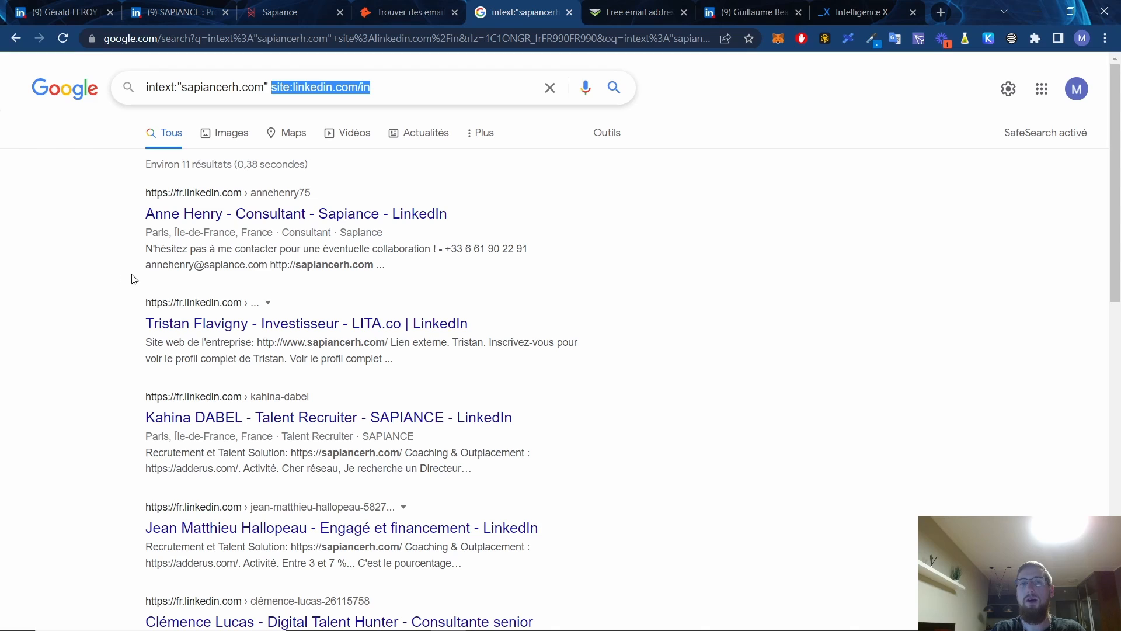
{"action": "left_click_drag", "start_coordinate": [146, 266], "coordinate": [198, 275]}
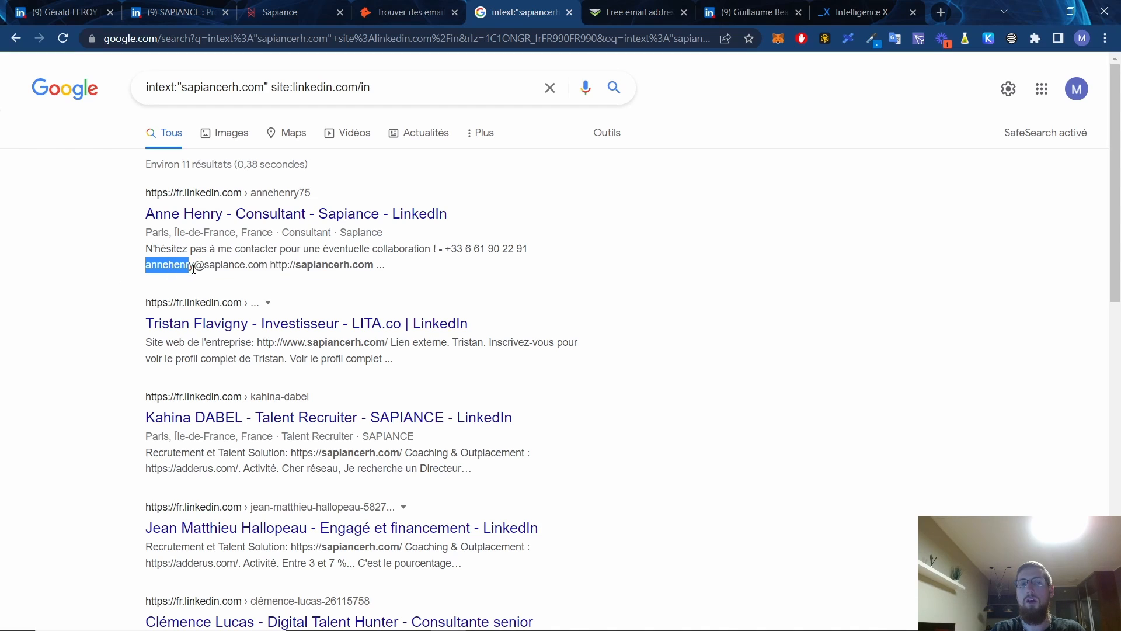
{"action": "left_click_drag", "start_coordinate": [198, 269], "coordinate": [259, 265]}
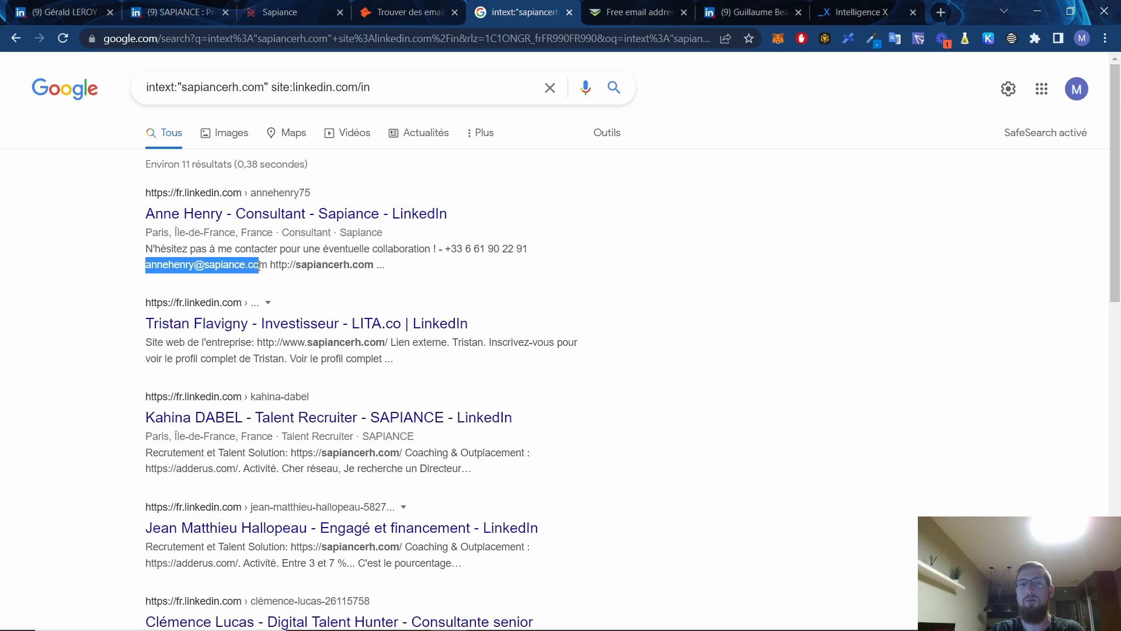
Copy the sapiancerh.com e-mail address from the search result of the Digital Talent Hunter and senior consultant.
{"action": "scroll", "coordinate": [370, 425], "scroll_direction": "down", "scroll_amount": 3}
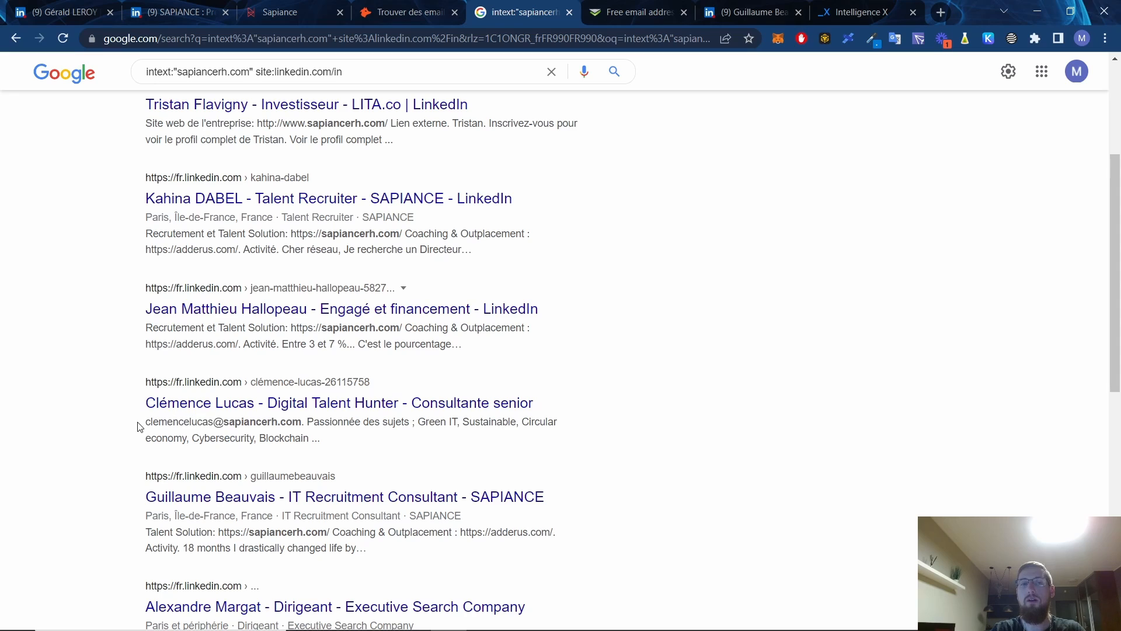
{"action": "left_click_drag", "start_coordinate": [144, 427], "coordinate": [300, 423]}
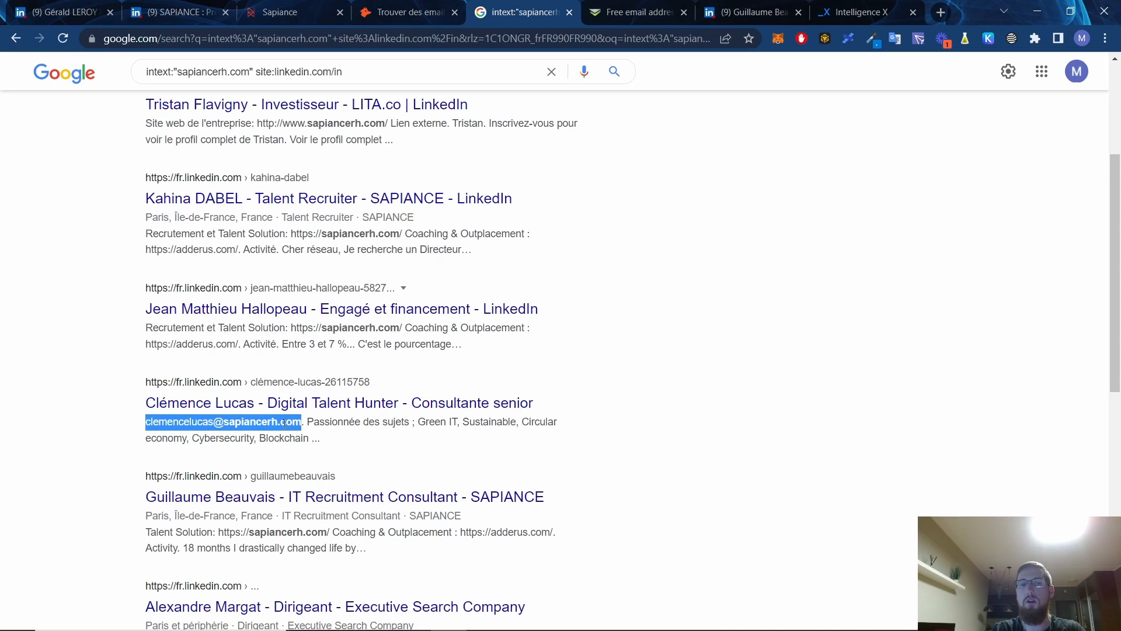
{"action": "right_click", "coordinate": [284, 423]}
{"action": "left_click", "coordinate": [316, 437]}
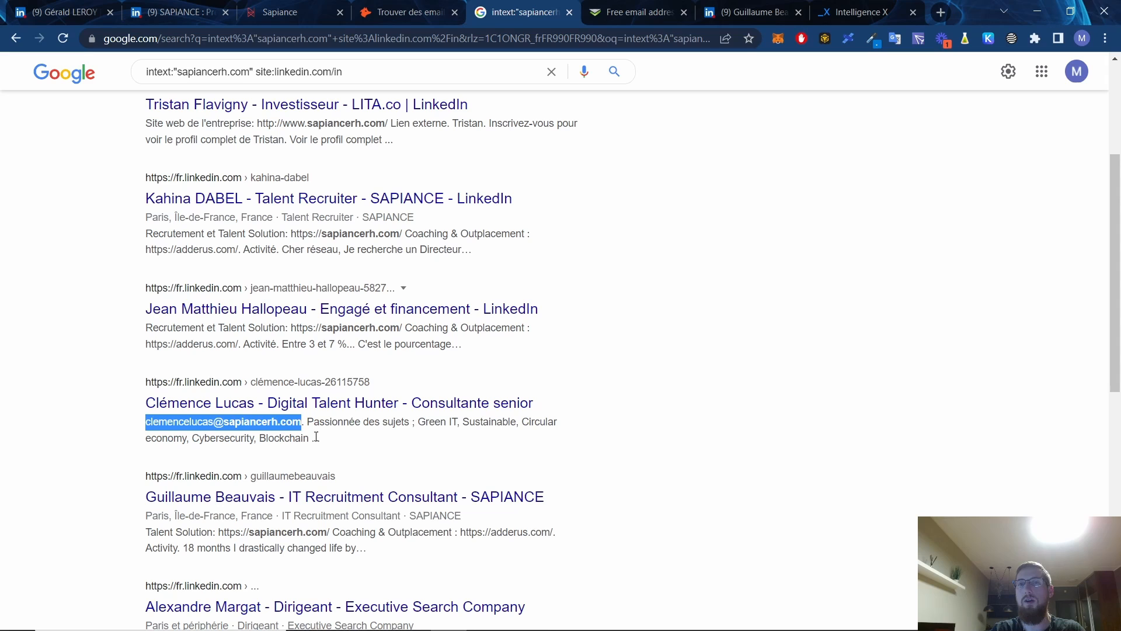
Validate the copied employee e-mail address with Verifalia's free email address validator, completing the security check.
{"action": "left_click", "coordinate": [634, 16]}
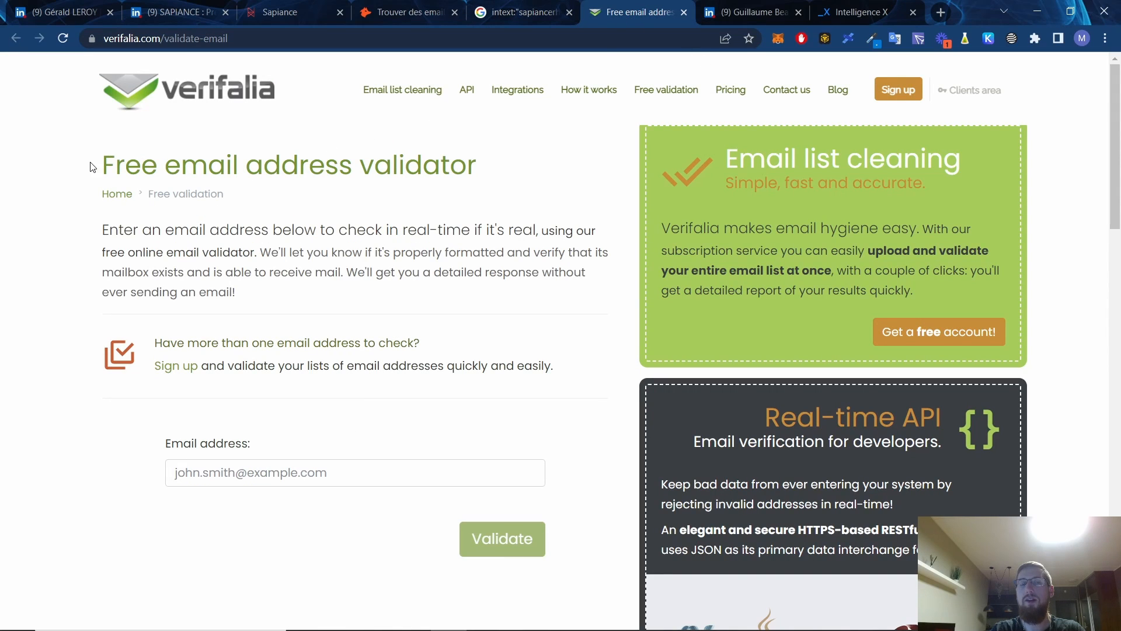
{"action": "left_click_drag", "start_coordinate": [91, 168], "coordinate": [493, 169]}
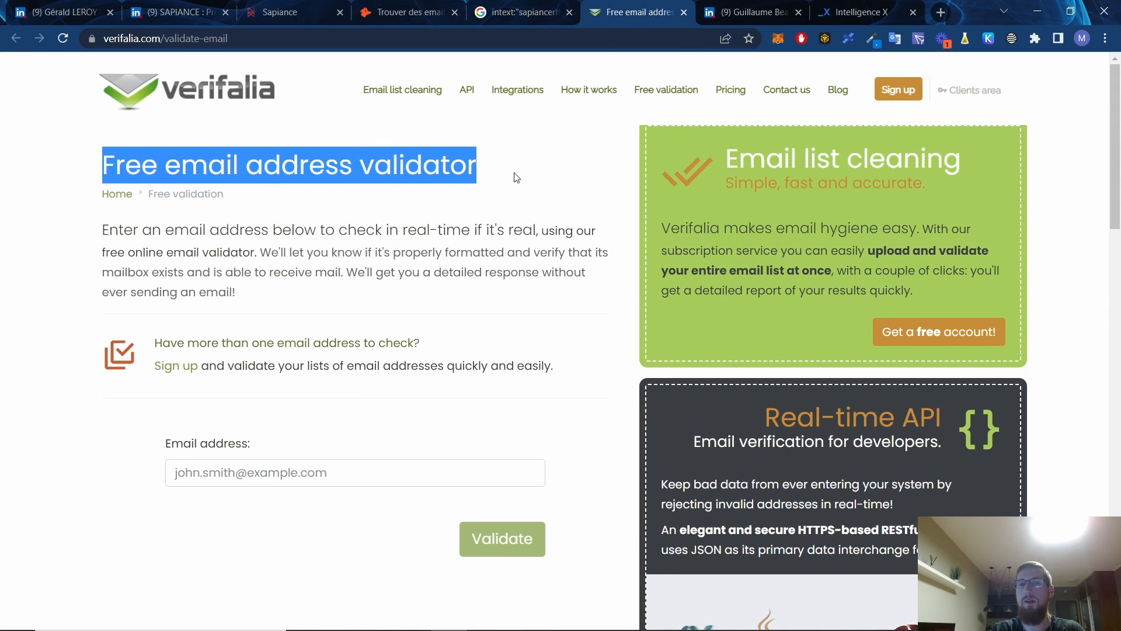
{"action": "left_click", "coordinate": [516, 178]}
{"action": "left_click", "coordinate": [254, 470]}
{"action": "key", "text": "ctrl+v"}
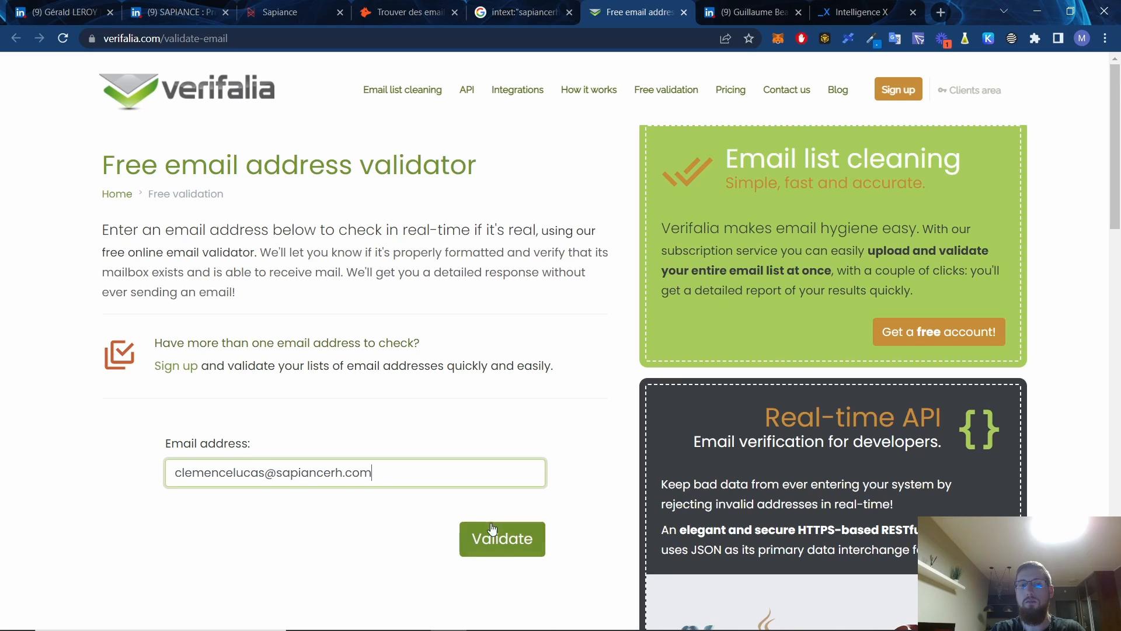
{"action": "left_click", "coordinate": [492, 528]}
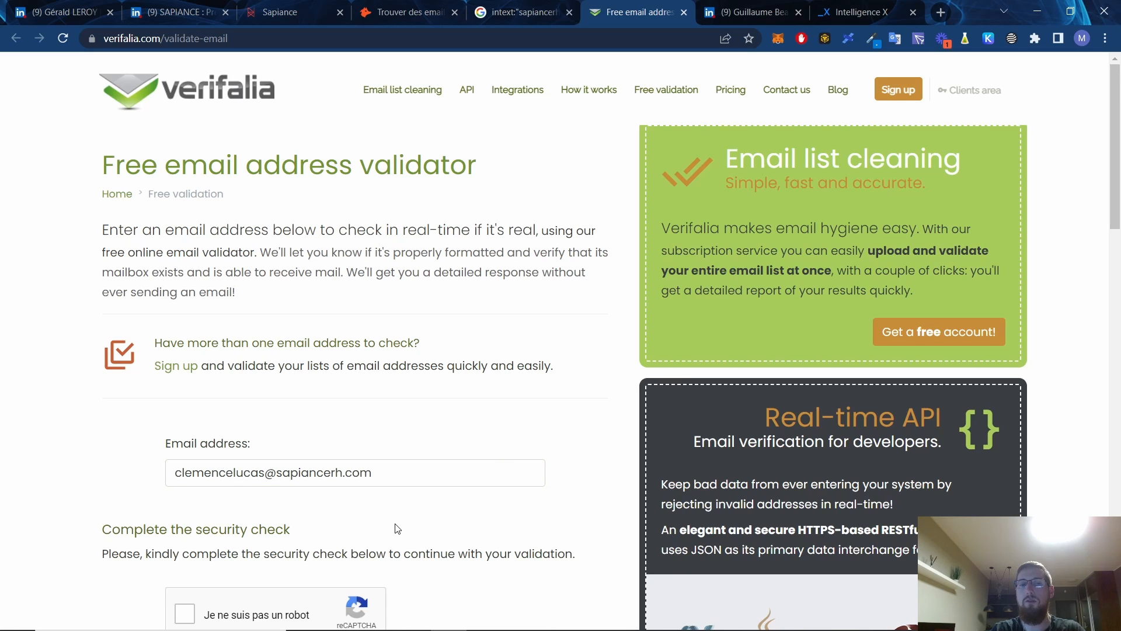
{"action": "left_click", "coordinate": [195, 615]}
{"action": "scroll", "coordinate": [435, 523], "scroll_direction": "down", "scroll_amount": 3}
{"action": "left_click", "coordinate": [500, 526]}
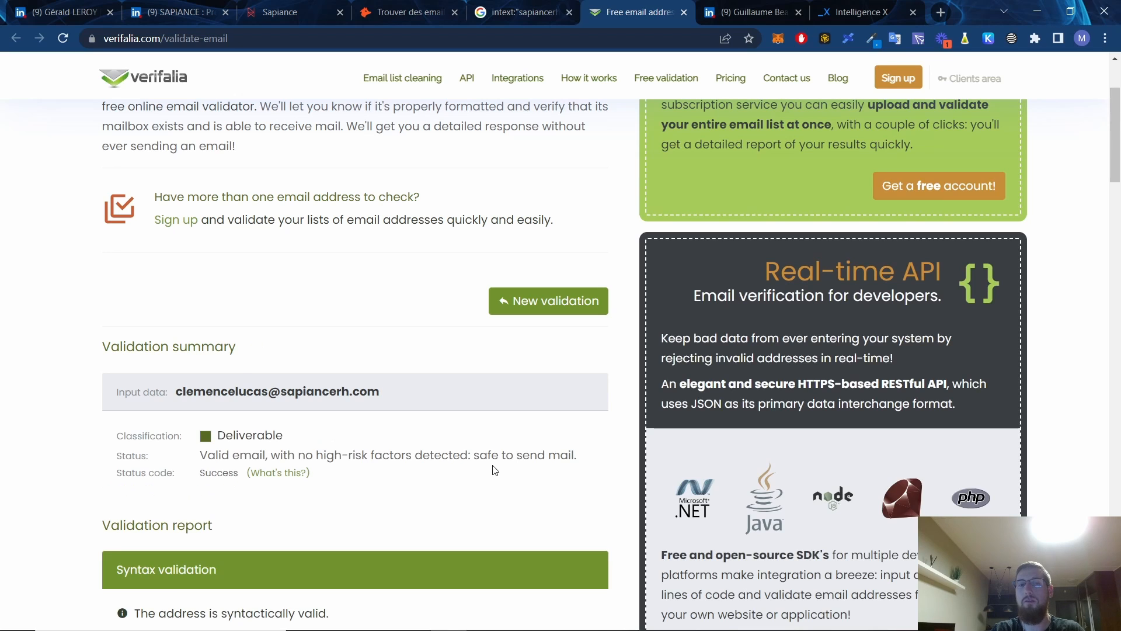
Examine the validation summary and syntax report, highlighting the local part of the address.
{"action": "scroll", "coordinate": [166, 211], "scroll_direction": "down", "scroll_amount": 3}
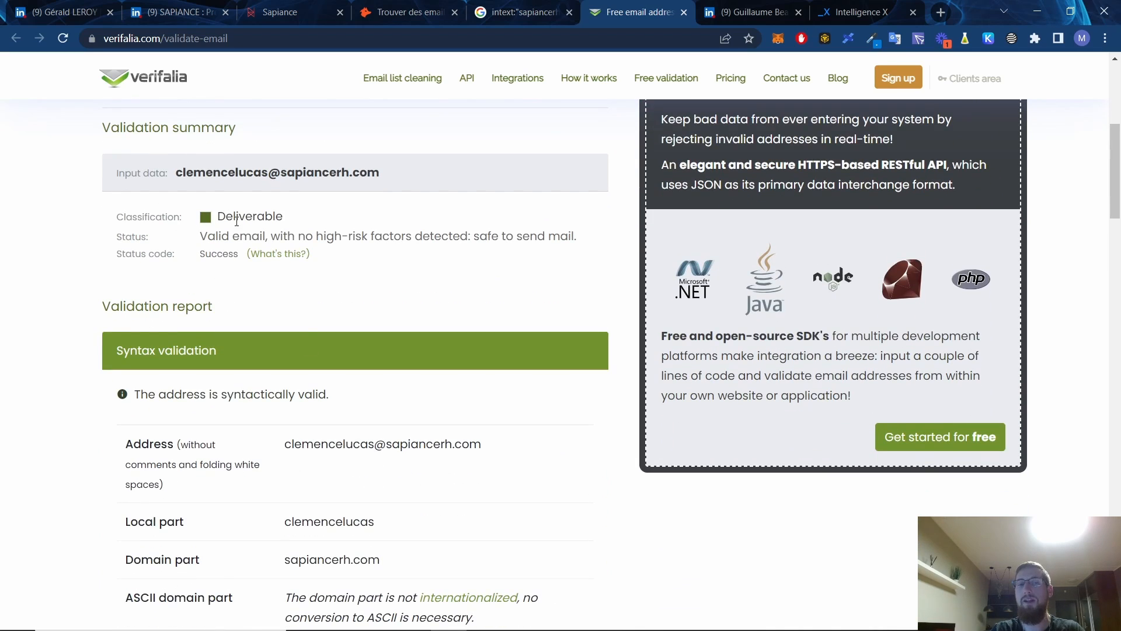
{"action": "scroll", "coordinate": [297, 350], "scroll_direction": "down", "scroll_amount": 2}
{"action": "left_click_drag", "start_coordinate": [262, 381], "coordinate": [379, 378]}
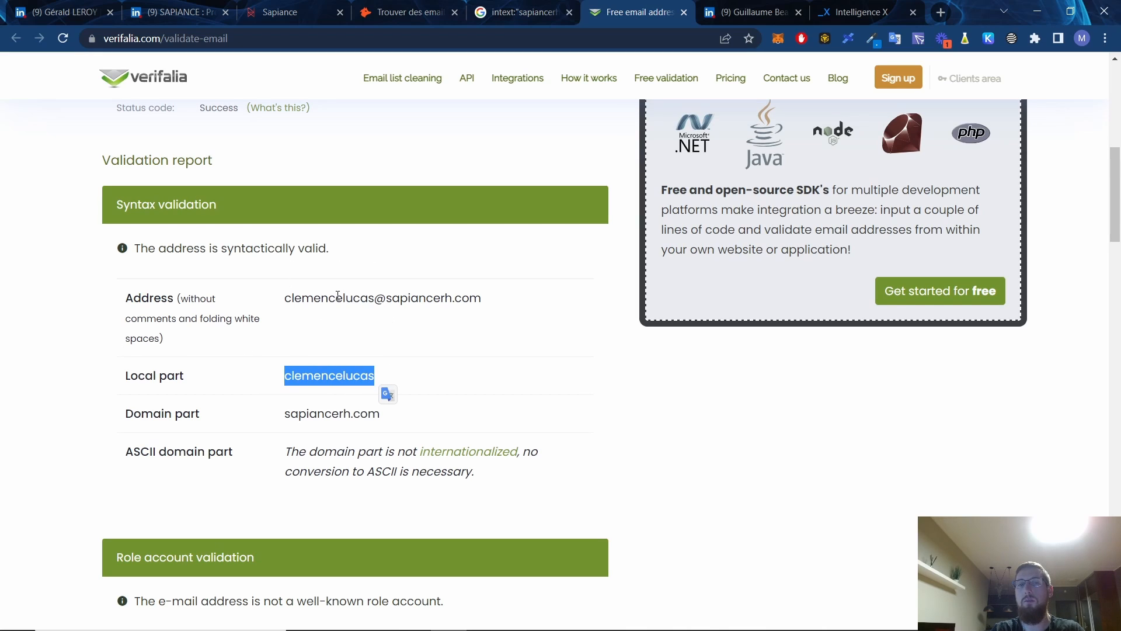
Examine the remaining checks of the validation report, including disposable address, free provider, DNS records and honeypot detection, and the summary.
{"action": "scroll", "coordinate": [416, 423], "scroll_direction": "down", "scroll_amount": 8}
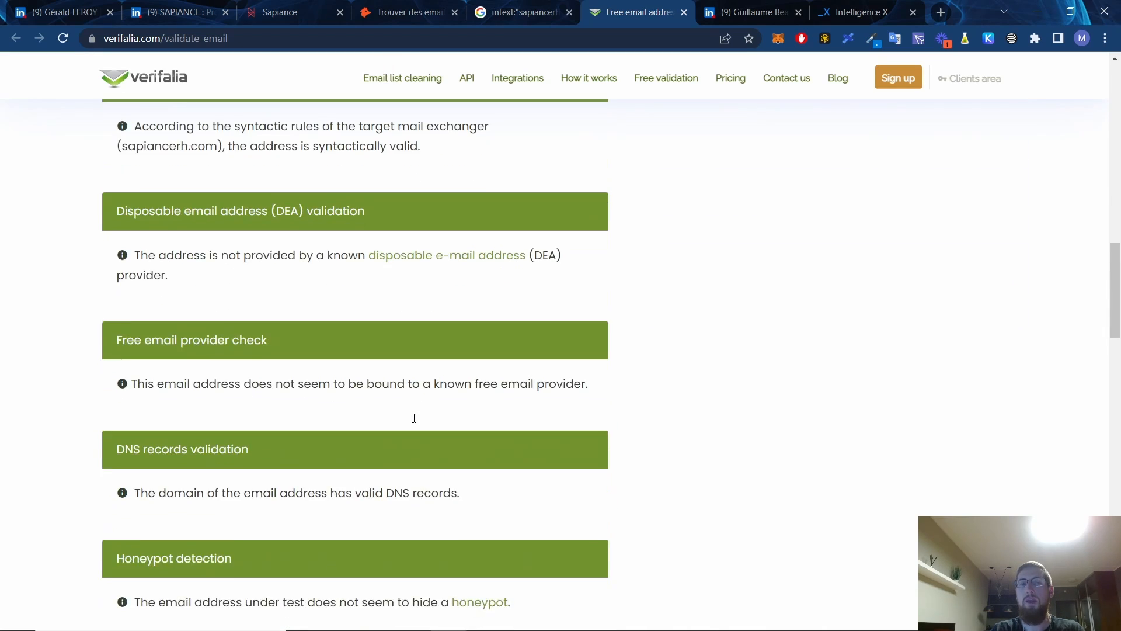
{"action": "scroll", "coordinate": [384, 457], "scroll_direction": "down", "scroll_amount": 2}
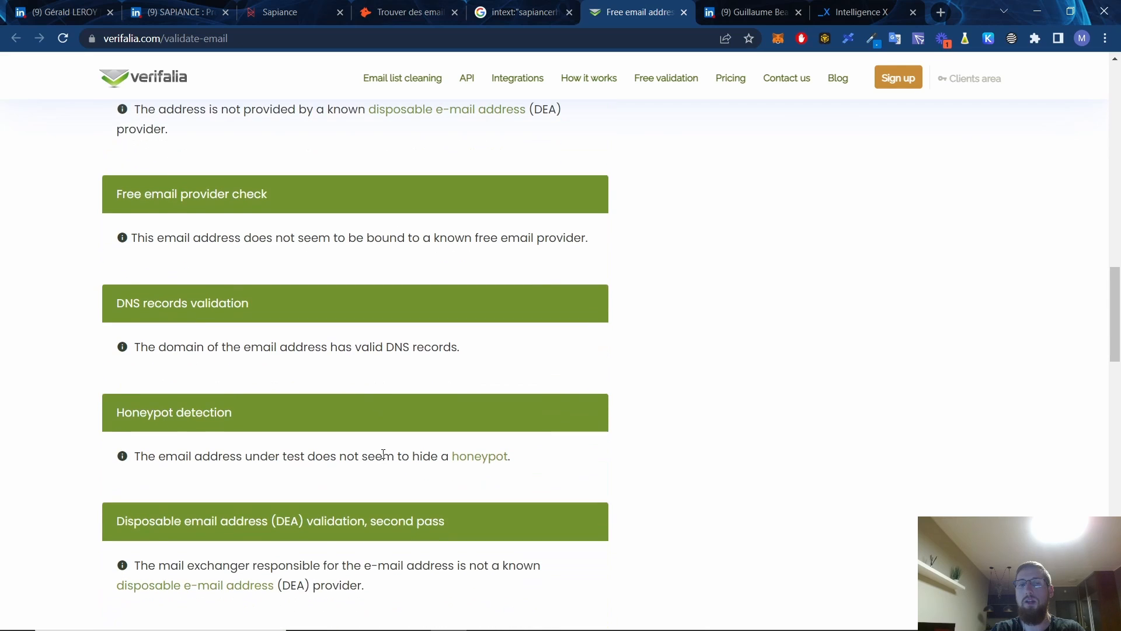
{"action": "scroll", "coordinate": [566, 441], "scroll_direction": "up", "scroll_amount": 9}
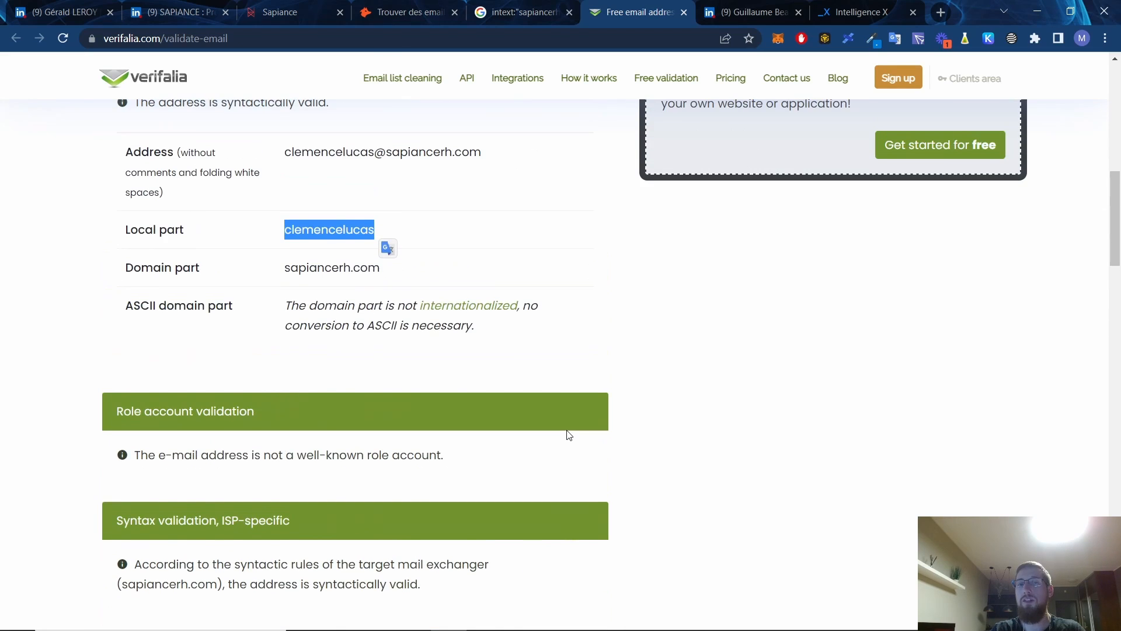
{"action": "scroll", "coordinate": [567, 434], "scroll_direction": "up", "scroll_amount": 5}
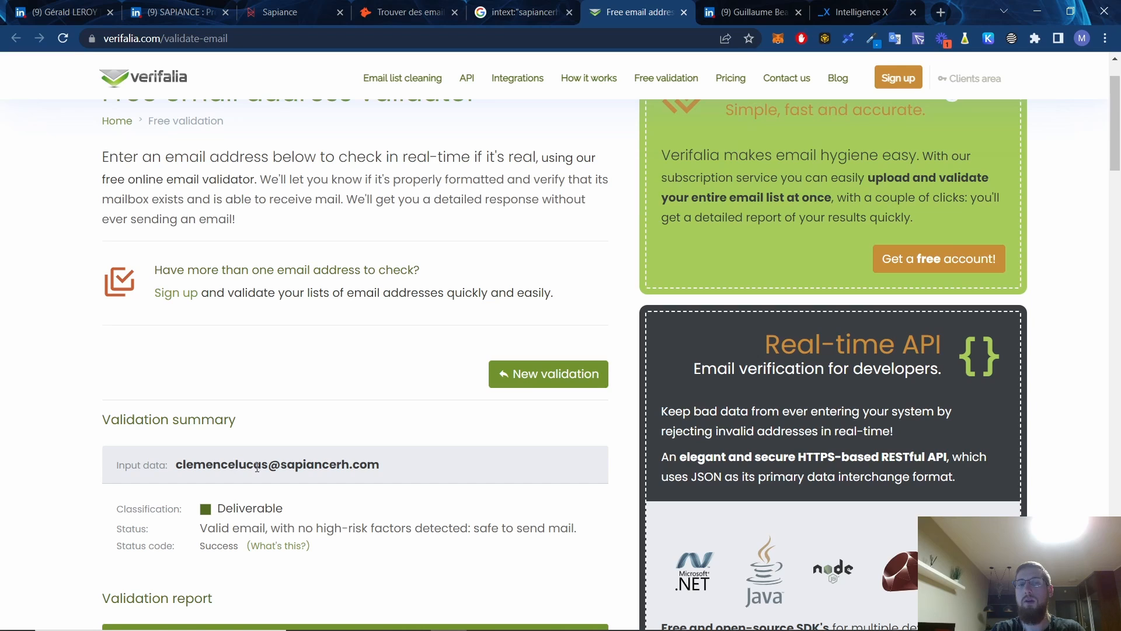
{"action": "scroll", "coordinate": [344, 430], "scroll_direction": "up", "scroll_amount": 1}
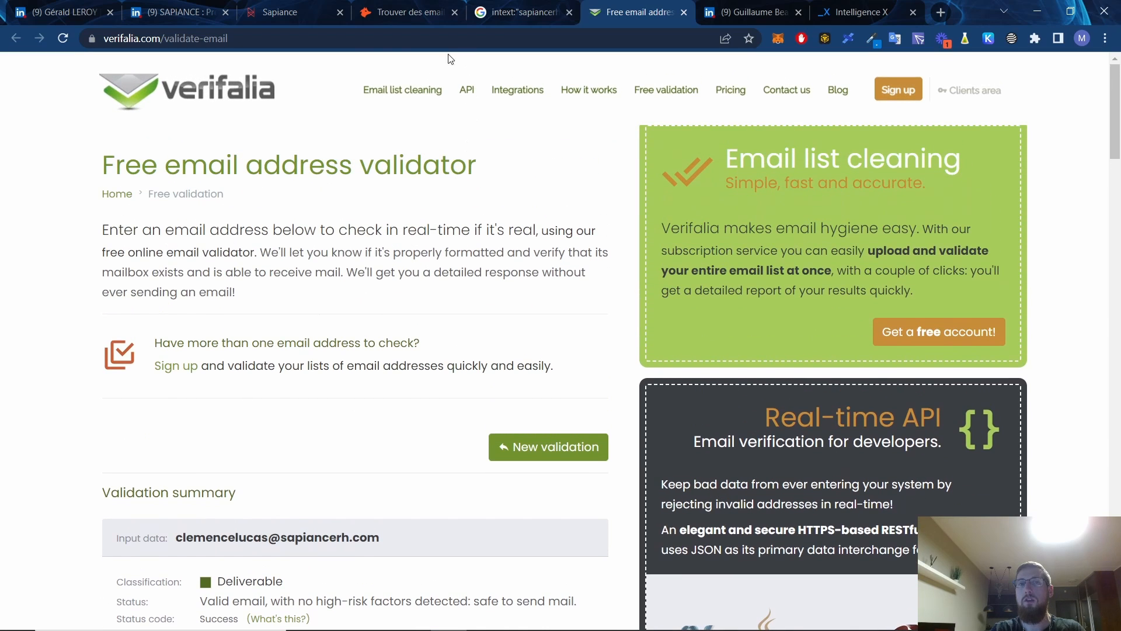
From SAPIANCE's LinkedIn page, open the employee list and the profile of the second listed person, a Talent Recruiter, and copy the full name.
{"action": "left_click", "coordinate": [166, 17]}
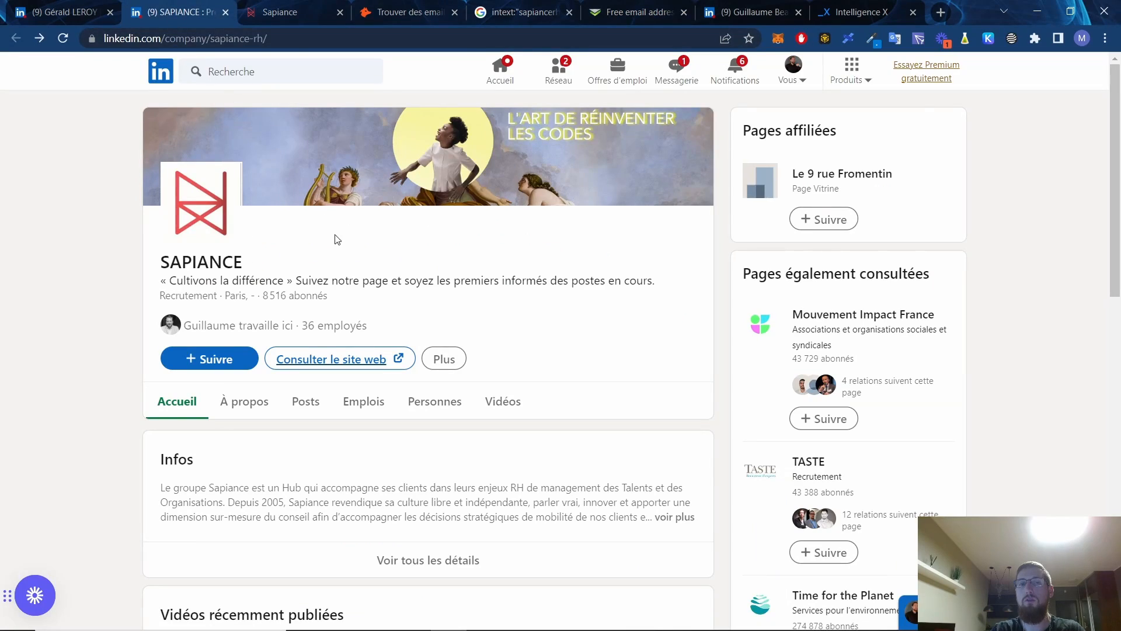
{"action": "left_click", "coordinate": [318, 327]}
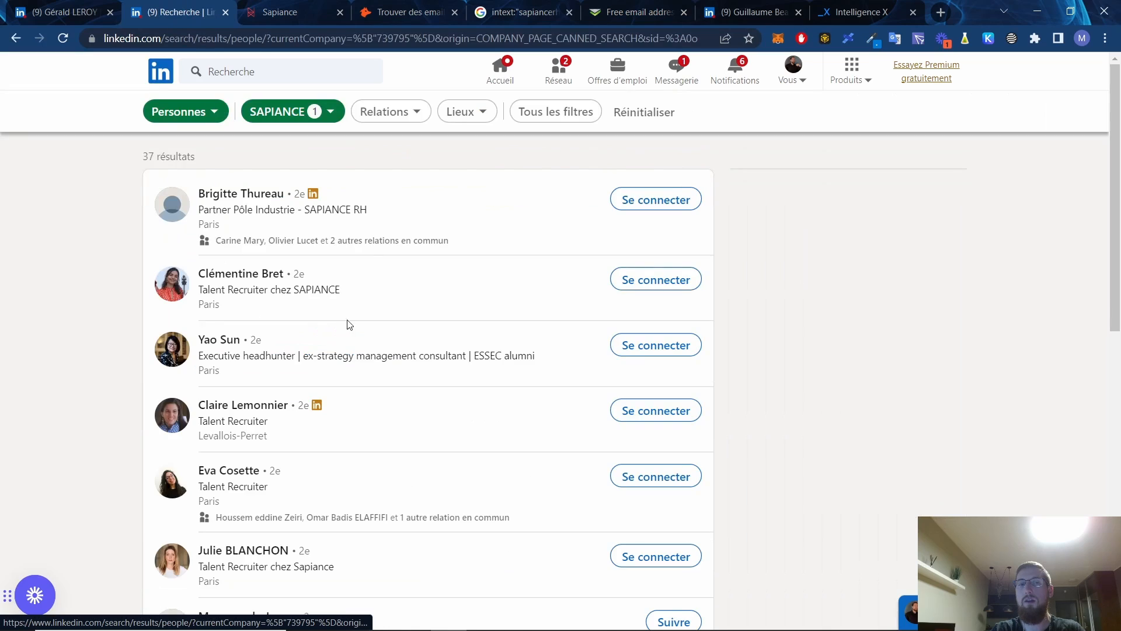
{"action": "left_click", "coordinate": [246, 285]}
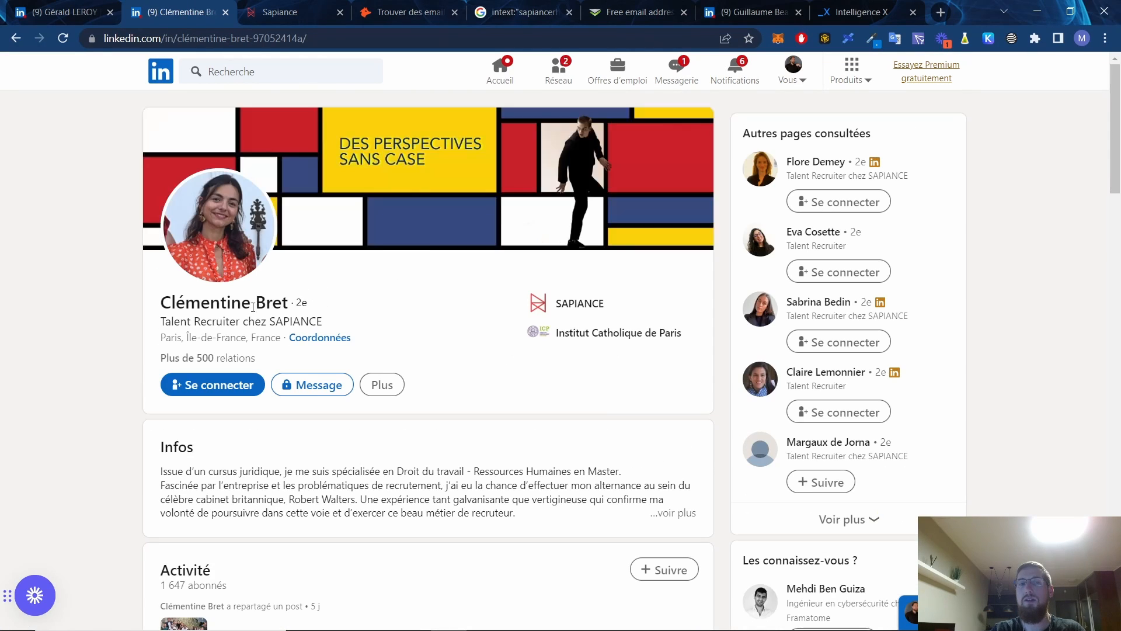
{"action": "left_click_drag", "start_coordinate": [161, 308], "coordinate": [288, 302]}
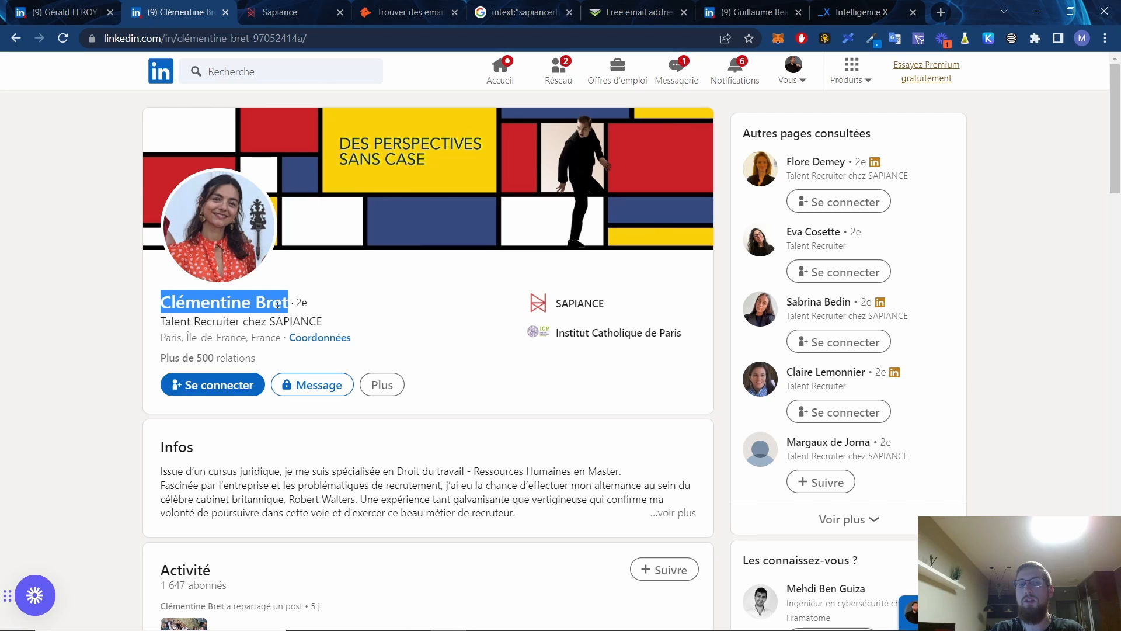
{"action": "right_click", "coordinate": [277, 304]}
{"action": "left_click", "coordinate": [298, 318]}
{"action": "left_click", "coordinate": [524, 14]}
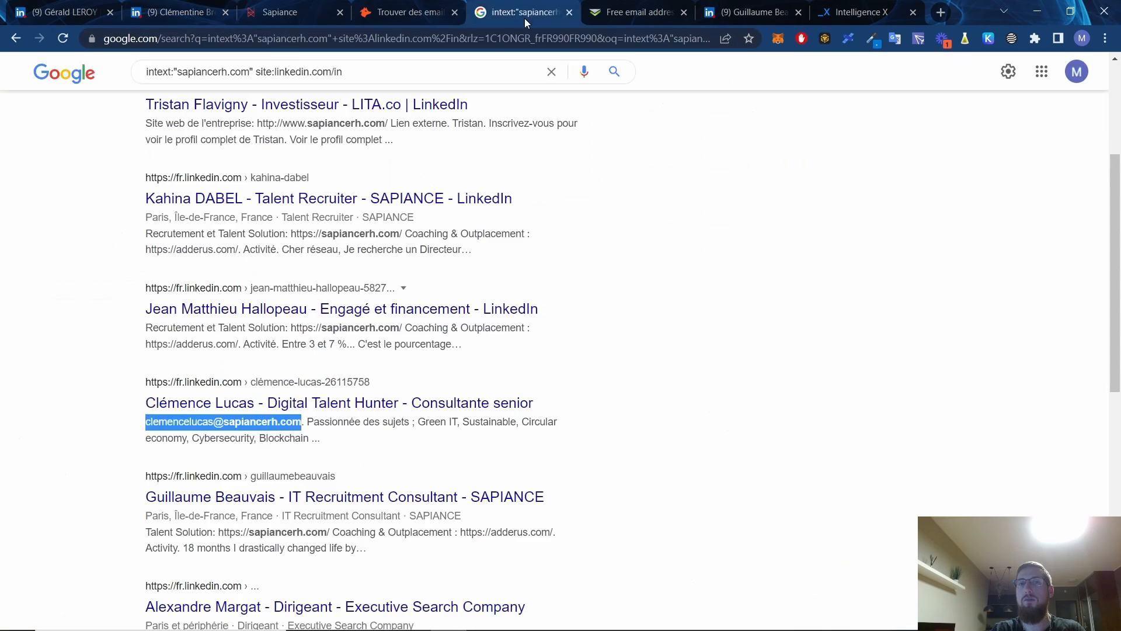
{"action": "left_click", "coordinate": [630, 12]}
{"action": "left_click", "coordinate": [555, 450]}
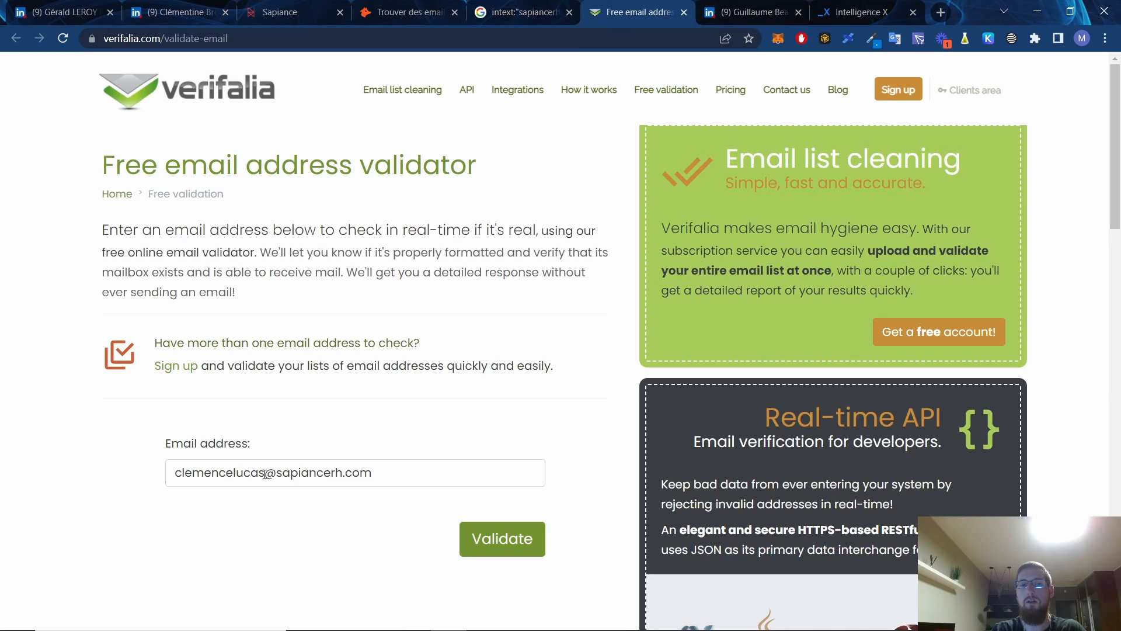
{"action": "left_click_drag", "start_coordinate": [267, 472], "coordinate": [153, 480]}
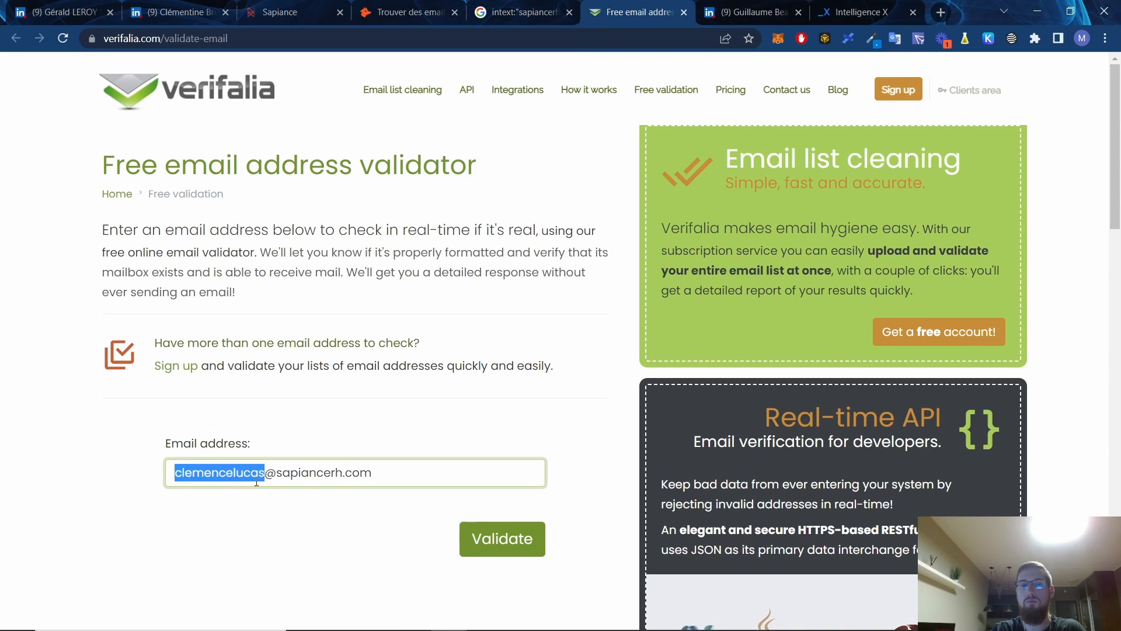
{"action": "key", "text": "ctrl+v"}
{"action": "key", "text": "Delete"}
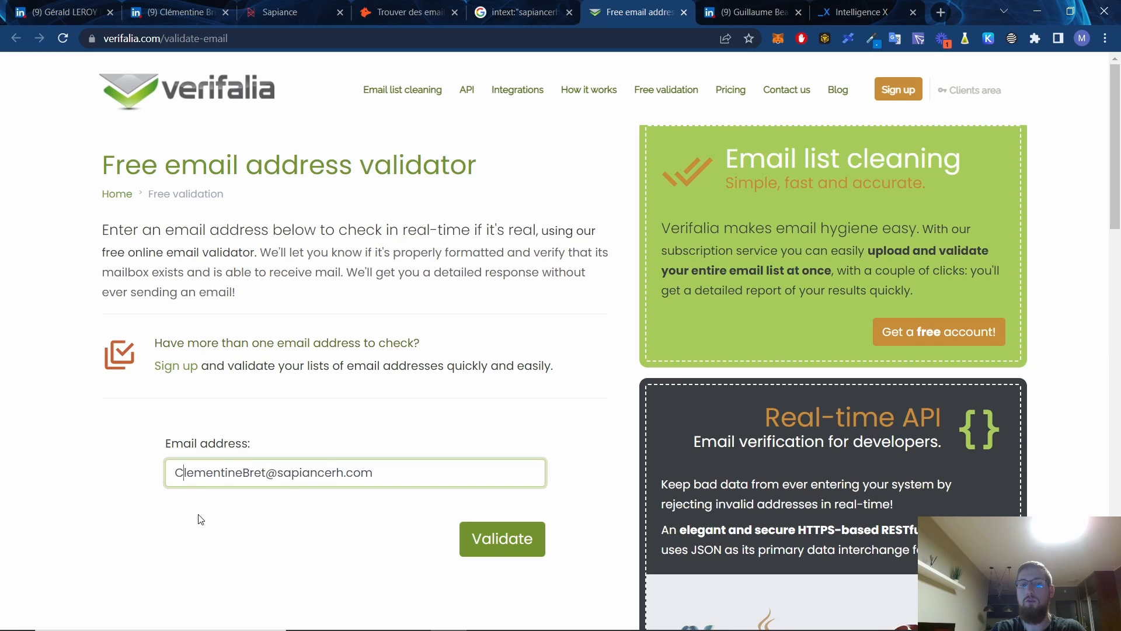
{"action": "key", "text": "BackSpace"}
{"action": "type", "text": "c"}
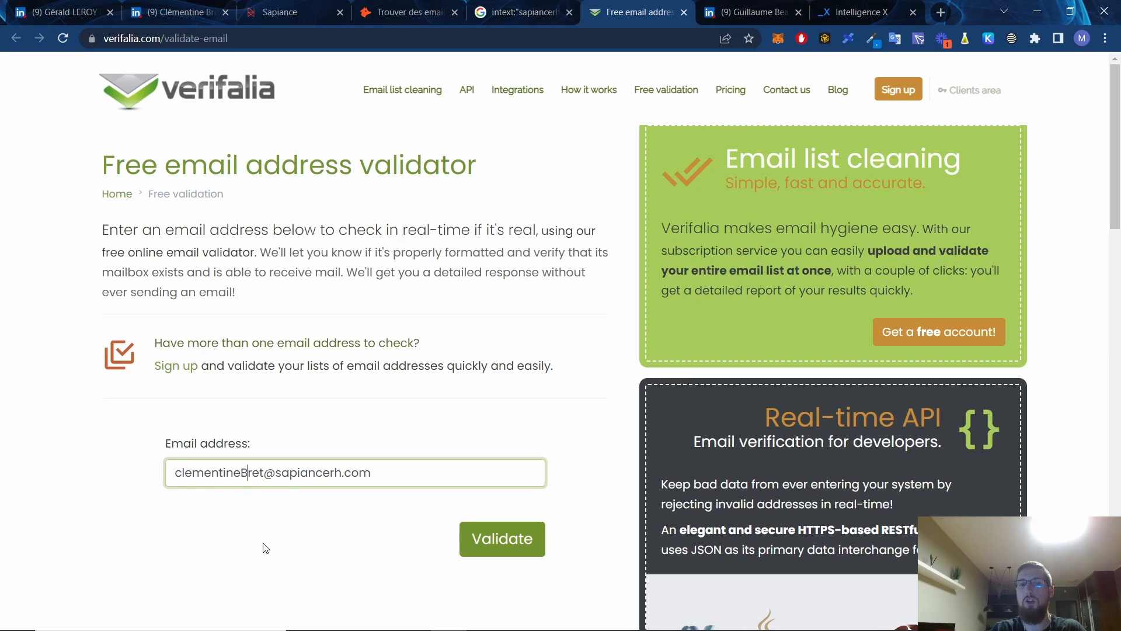
{"action": "key", "text": "BackSpace"}
{"action": "type", "text": "b"}
Validate the Talent Recruiter's guessed e-mail address, completing the reCAPTCHA security check.
{"action": "left_click", "coordinate": [476, 536]}
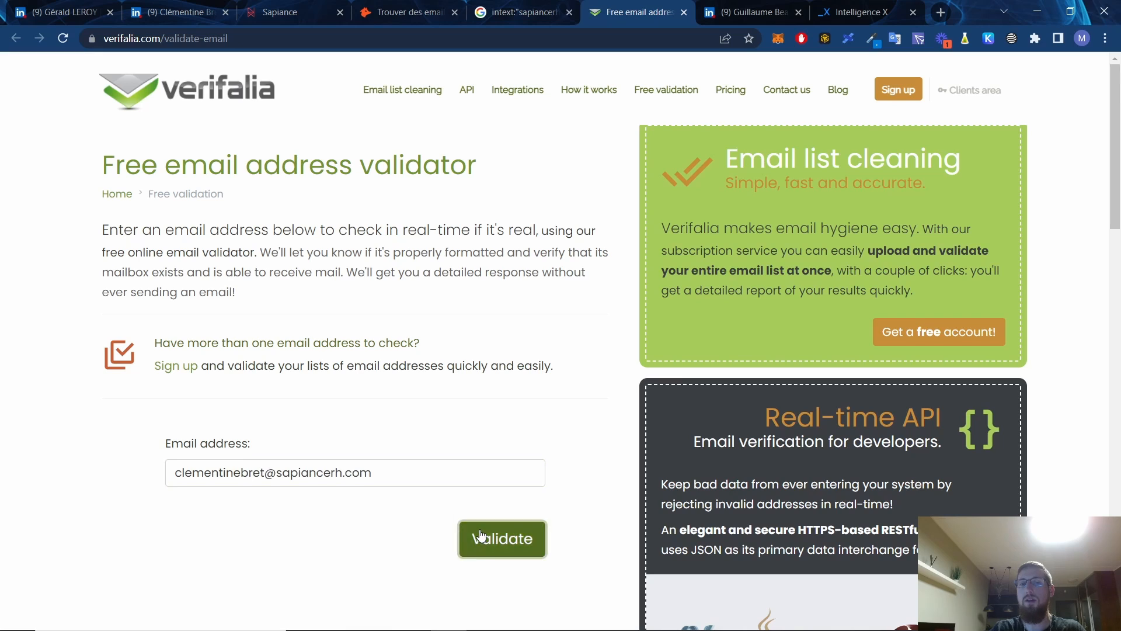
{"action": "scroll", "coordinate": [336, 544], "scroll_direction": "down", "scroll_amount": 2}
{"action": "left_click", "coordinate": [185, 468]}
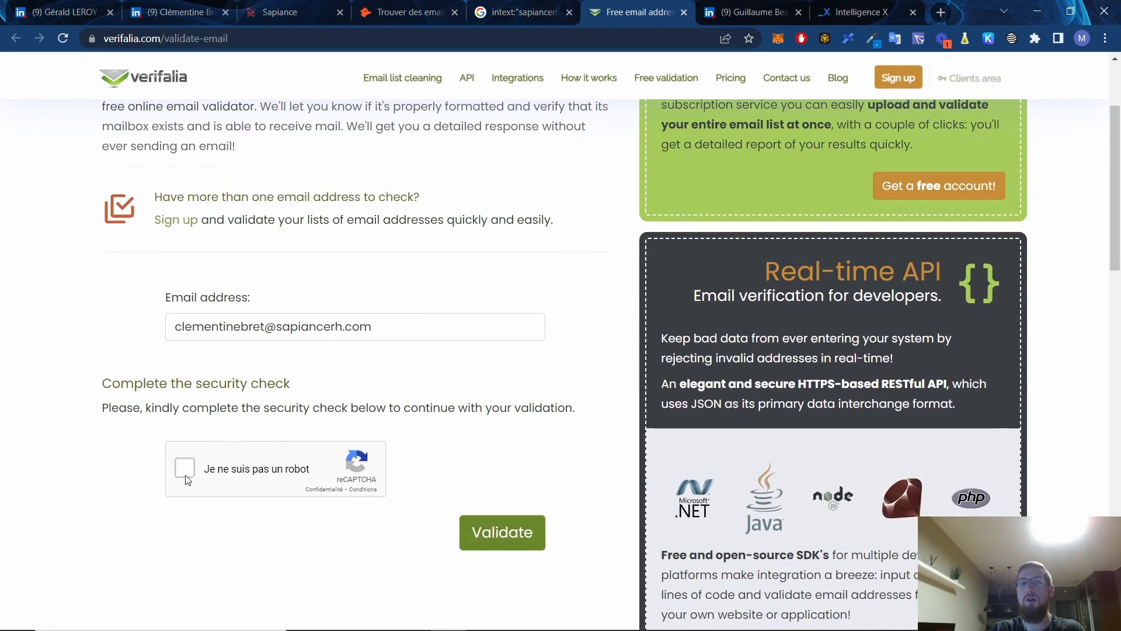
{"action": "left_click", "coordinate": [465, 523]}
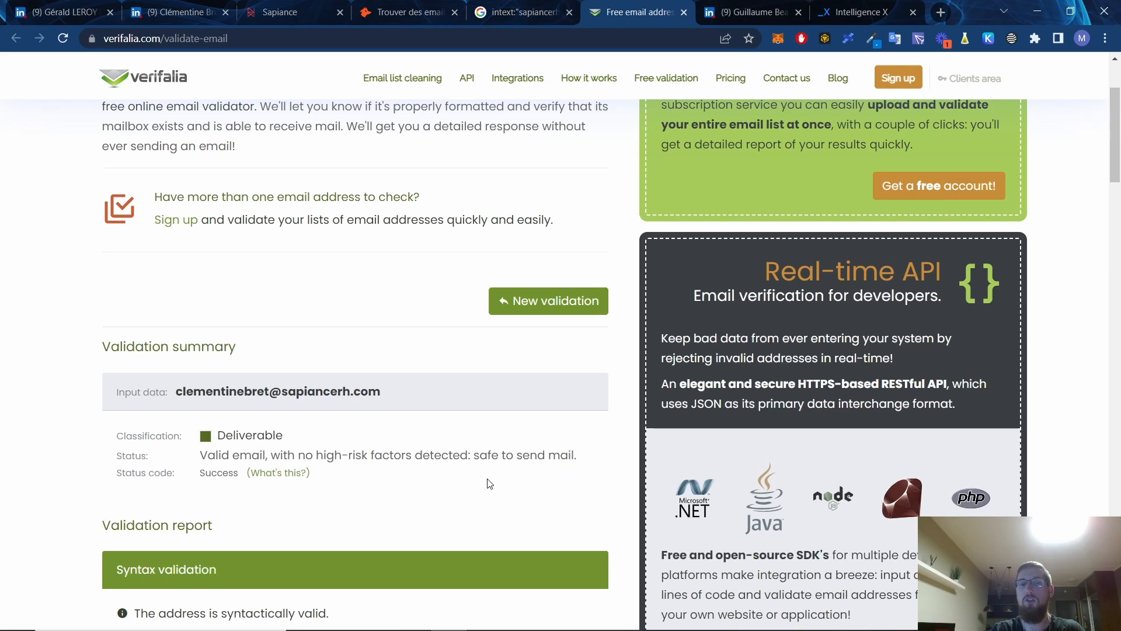
Examine the syntax validation report and summary for the Talent Recruiter's address, highlighting the full e-mail address.
{"action": "scroll", "coordinate": [490, 483], "scroll_direction": "down", "scroll_amount": 5}
{"action": "scroll", "coordinate": [371, 438], "scroll_direction": "down", "scroll_amount": 1}
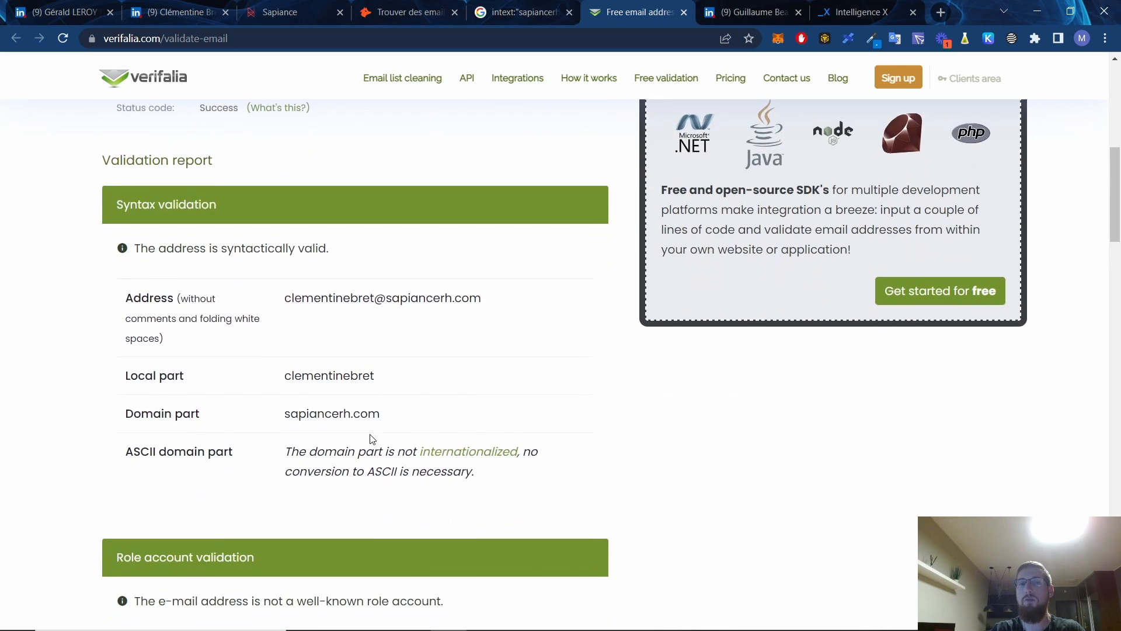
{"action": "left_click_drag", "start_coordinate": [282, 307], "coordinate": [494, 313]}
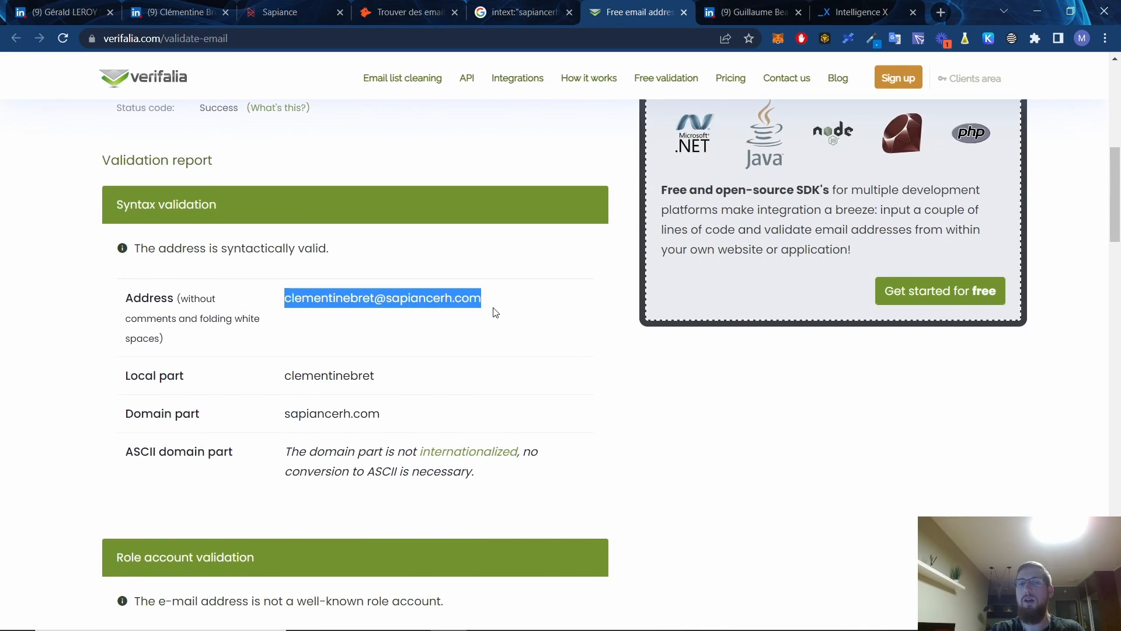
{"action": "scroll", "coordinate": [493, 348], "scroll_direction": "up", "scroll_amount": 5}
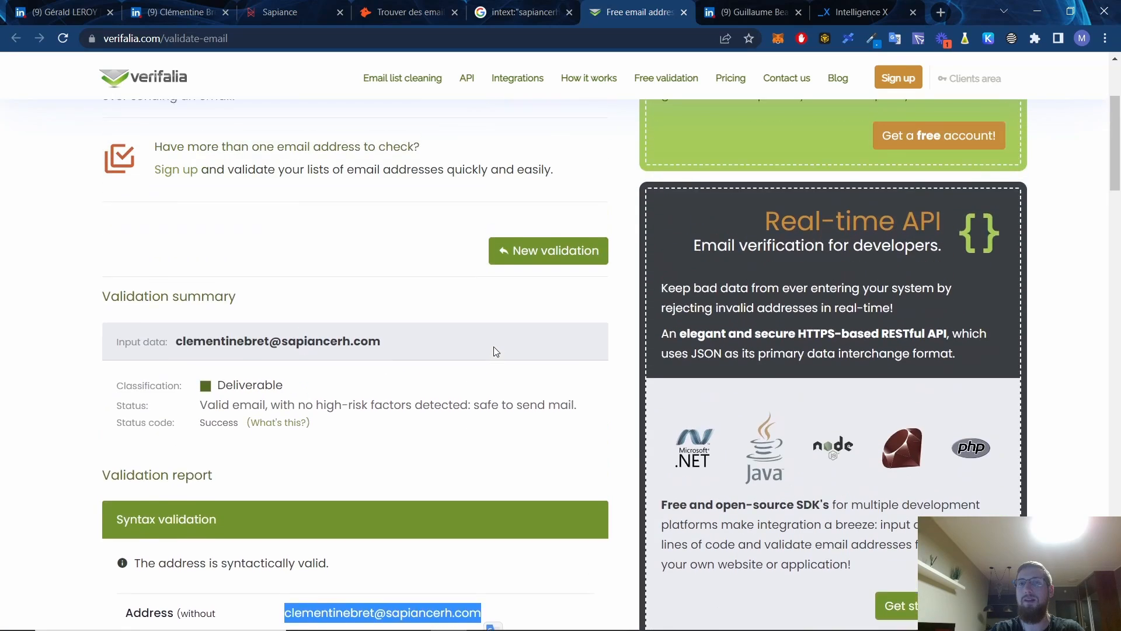
{"action": "scroll", "coordinate": [495, 351], "scroll_direction": "up", "scroll_amount": 3}
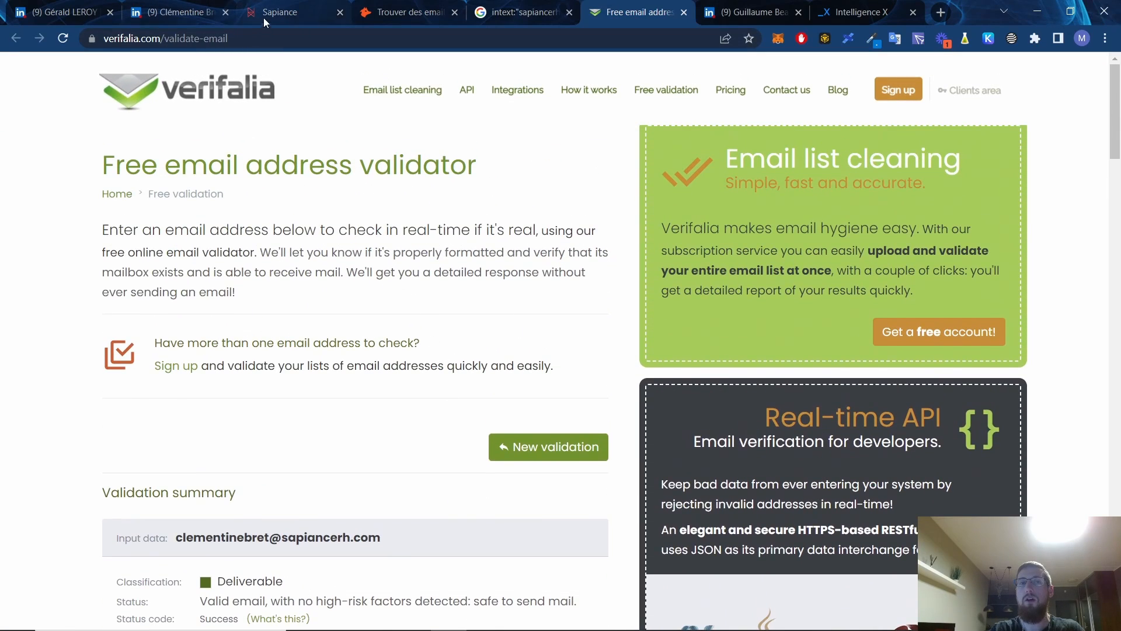
Return to the SAPIANCE employee list on LinkedIn and browse the second page of results.
{"action": "left_click", "coordinate": [264, 17]}
{"action": "left_click", "coordinate": [221, 20]}
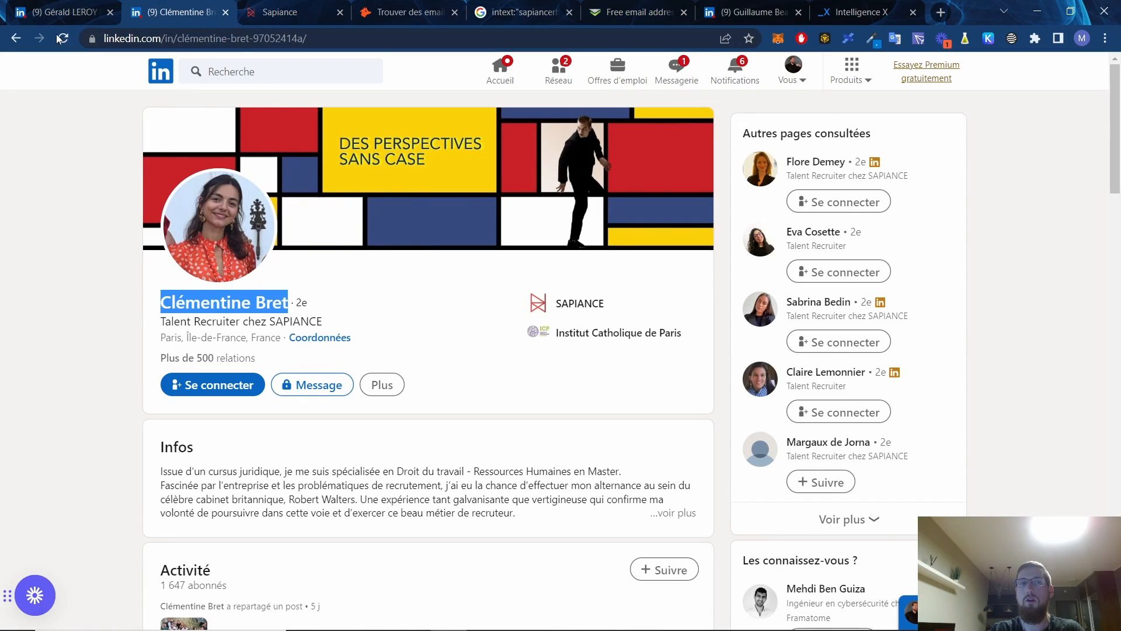
{"action": "left_click", "coordinate": [16, 38]}
{"action": "scroll", "coordinate": [364, 248], "scroll_direction": "down", "scroll_amount": 10}
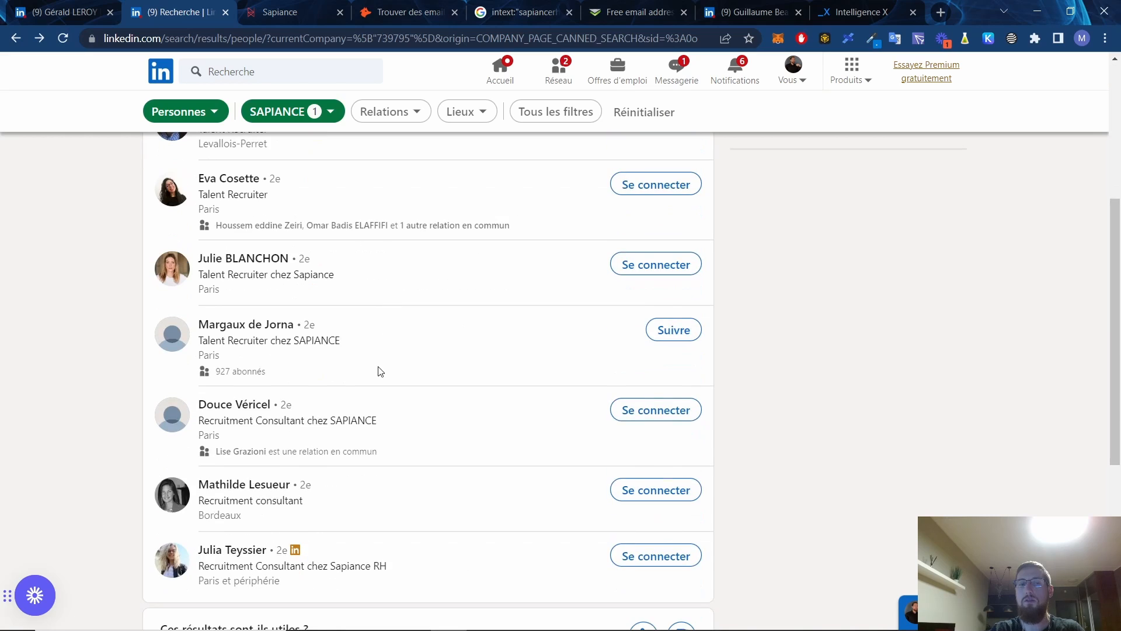
{"action": "left_click", "coordinate": [423, 367]}
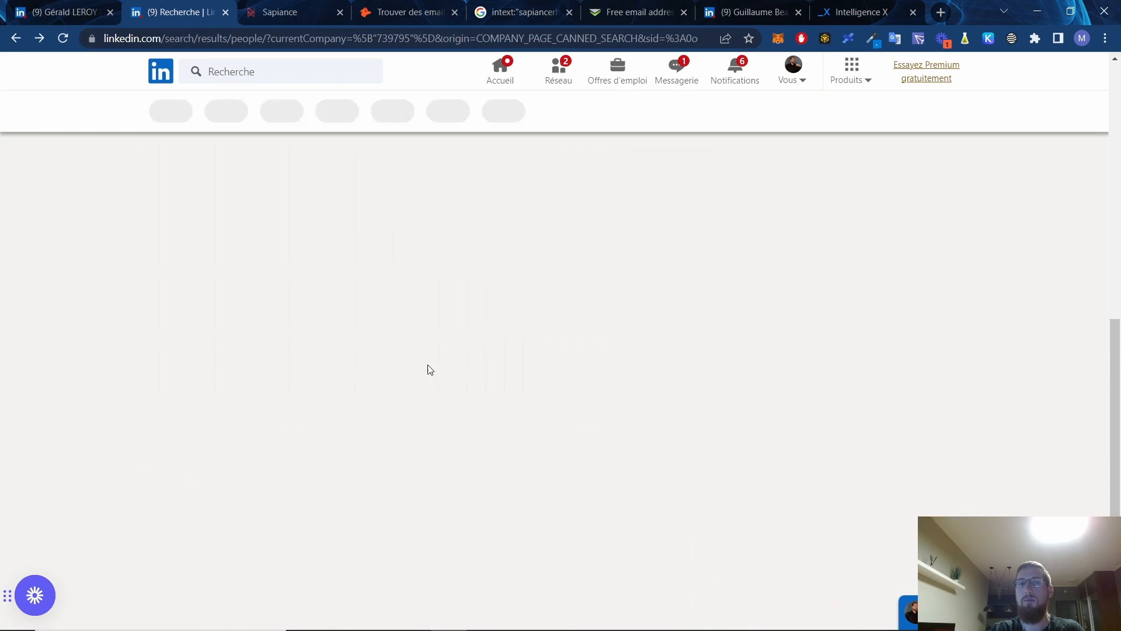
{"action": "scroll", "coordinate": [466, 388], "scroll_direction": "down", "scroll_amount": 6}
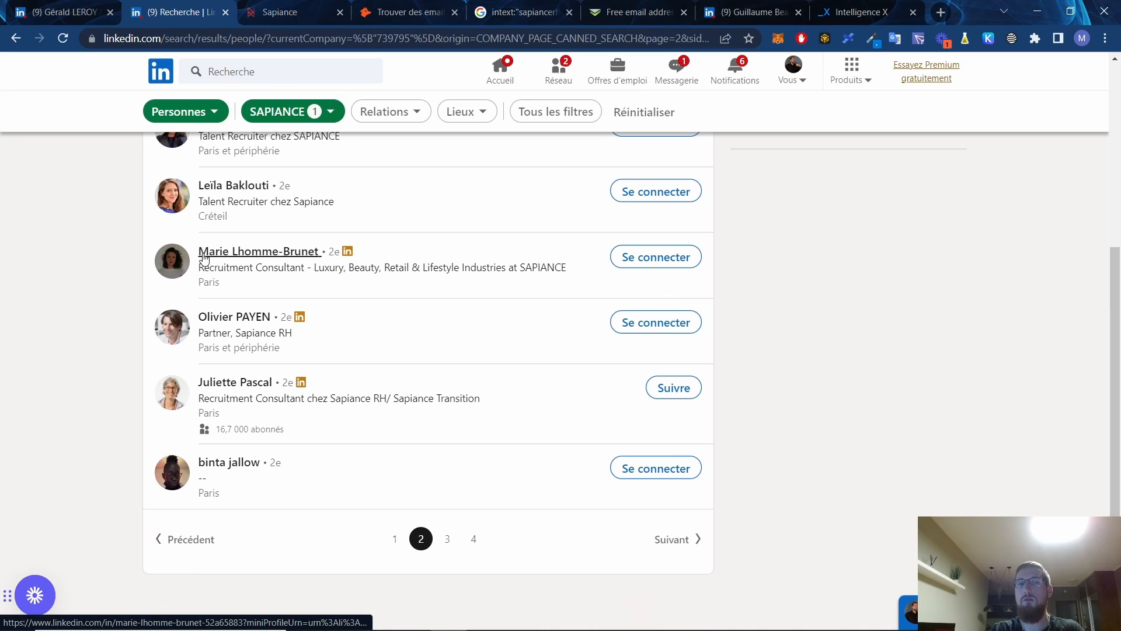
Open the profile of the Luxury, Beauty, Retail & Lifestyle recruitment consultant, check its contact information and close it.
{"action": "left_click", "coordinate": [288, 257]}
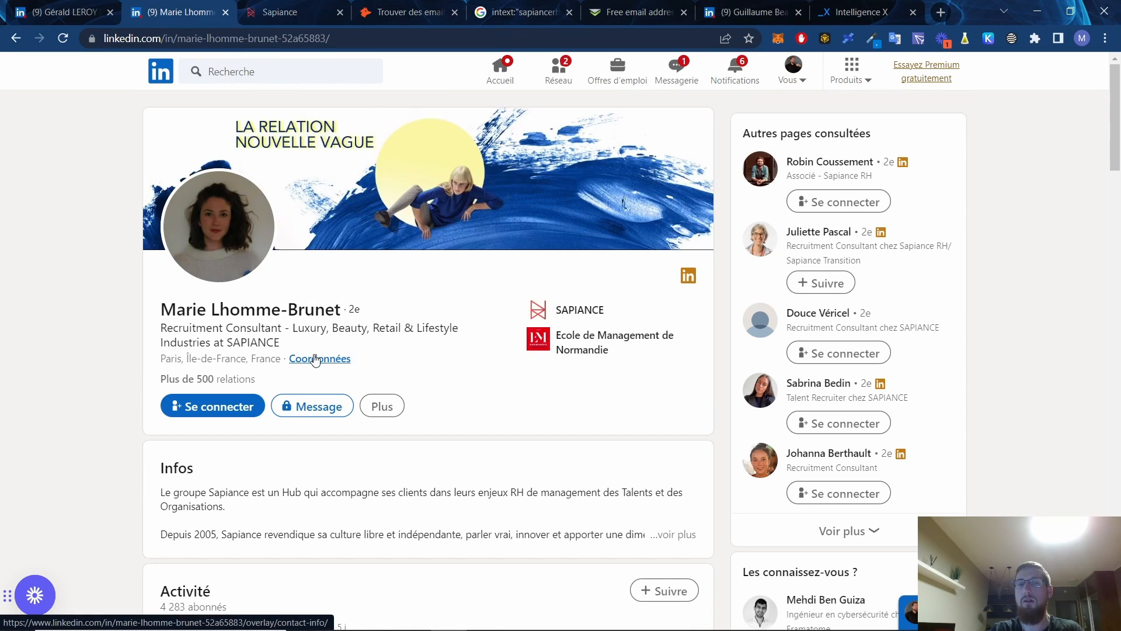
{"action": "left_click", "coordinate": [315, 359]}
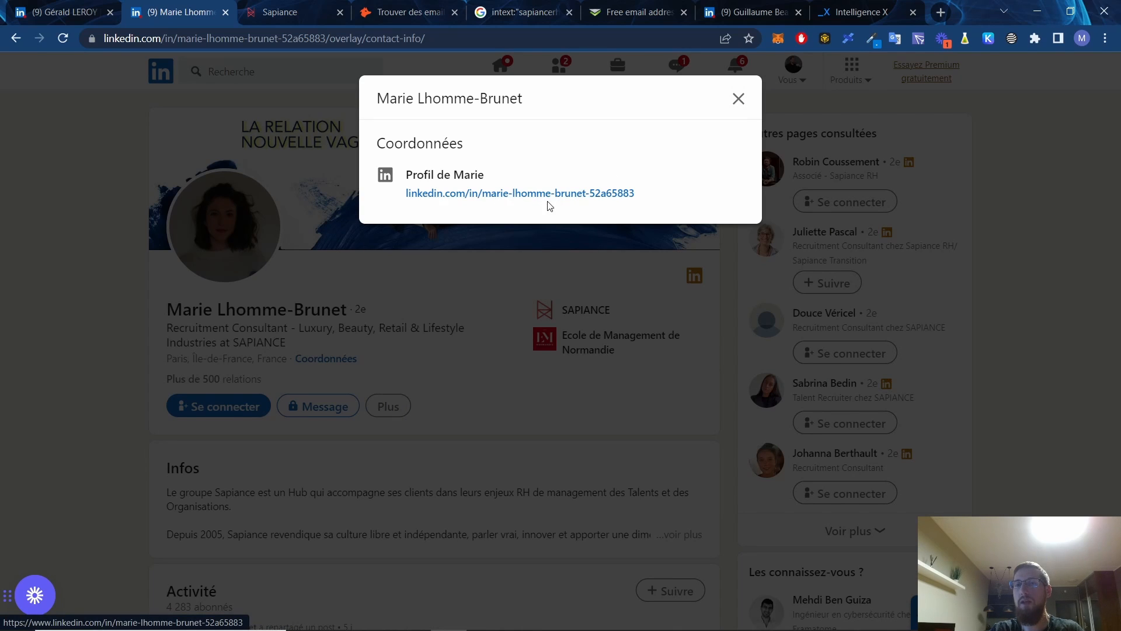
{"action": "left_click", "coordinate": [738, 99]}
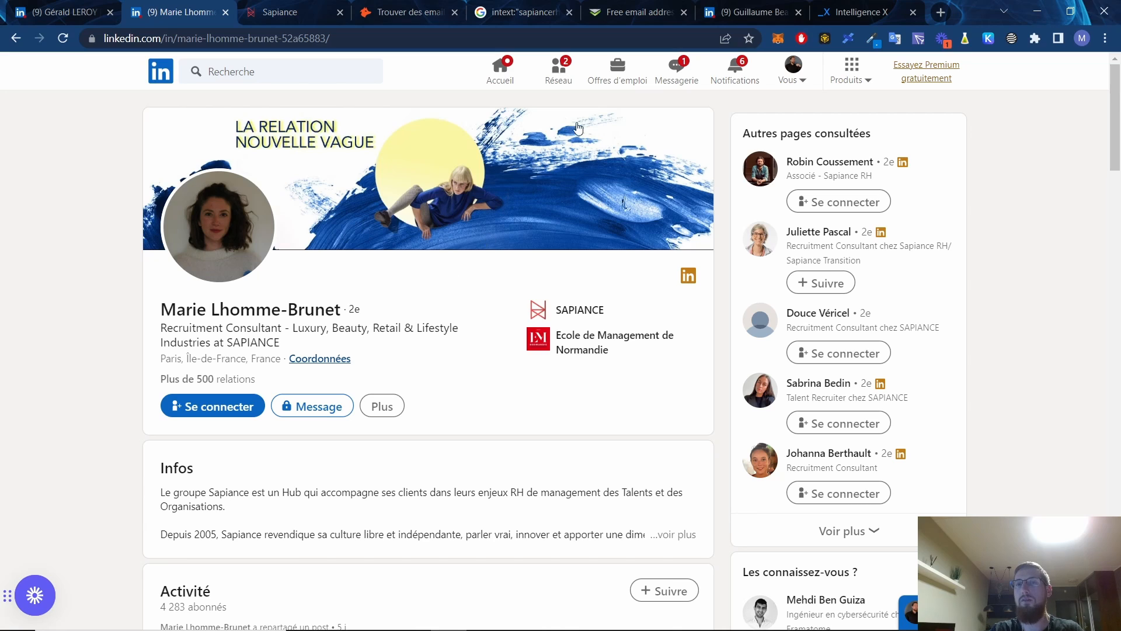
Copy the full name of the IT Recruitment Consultant from the LinkedIn profile already open in another tab.
{"action": "left_click", "coordinate": [739, 14]}
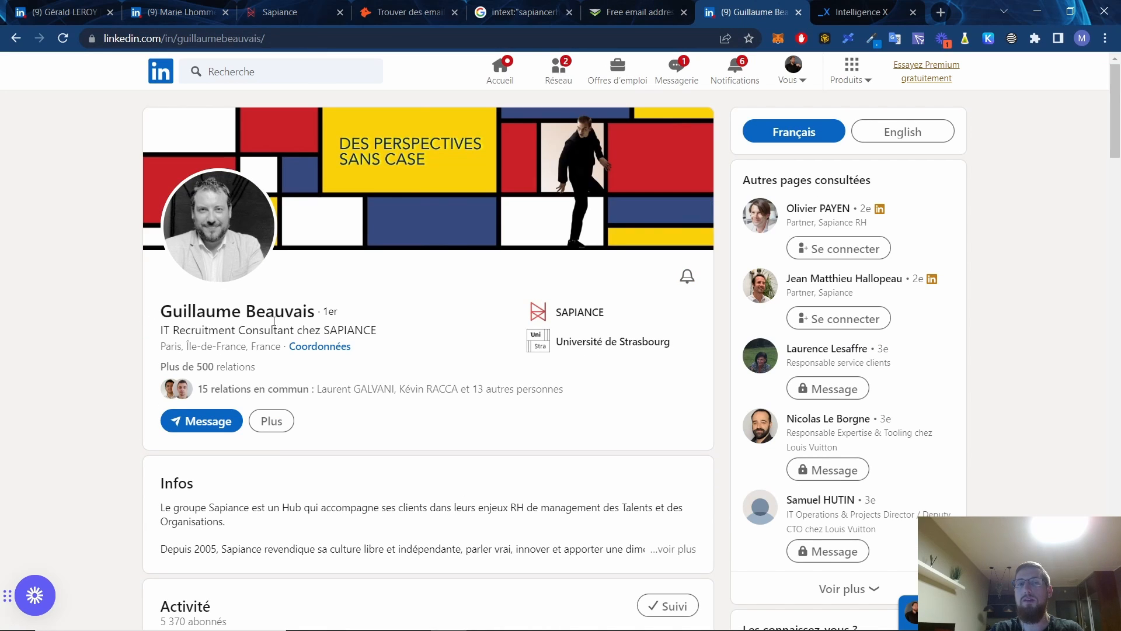
{"action": "left_click_drag", "start_coordinate": [158, 317], "coordinate": [315, 315]}
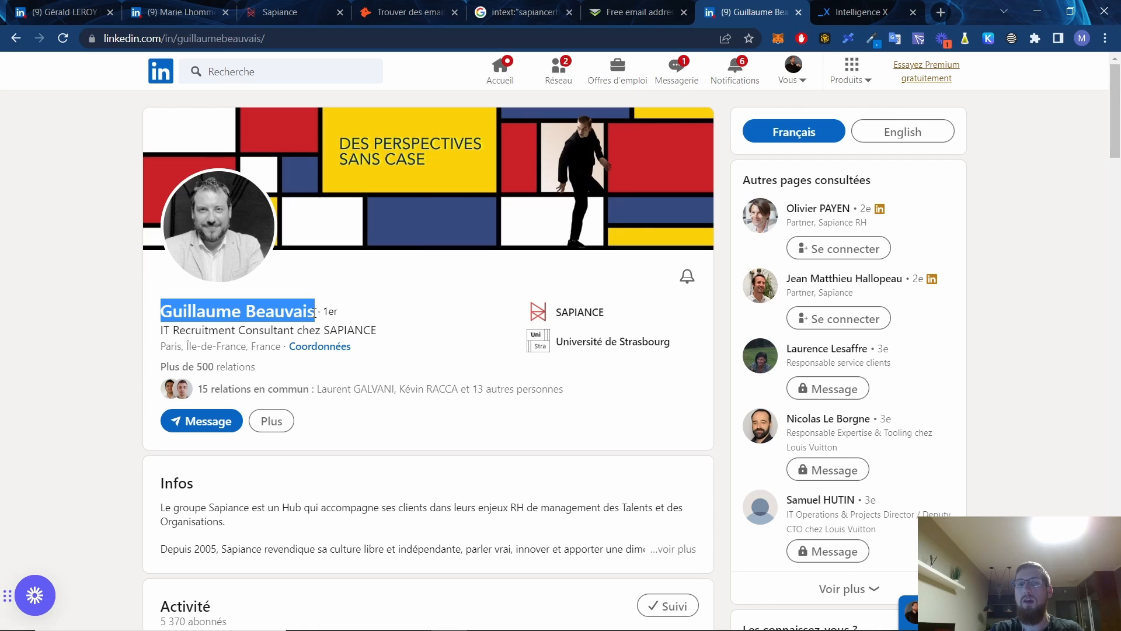
{"action": "right_click", "coordinate": [294, 316]}
{"action": "left_click", "coordinate": [327, 325]}
{"action": "left_click", "coordinate": [611, 18]}
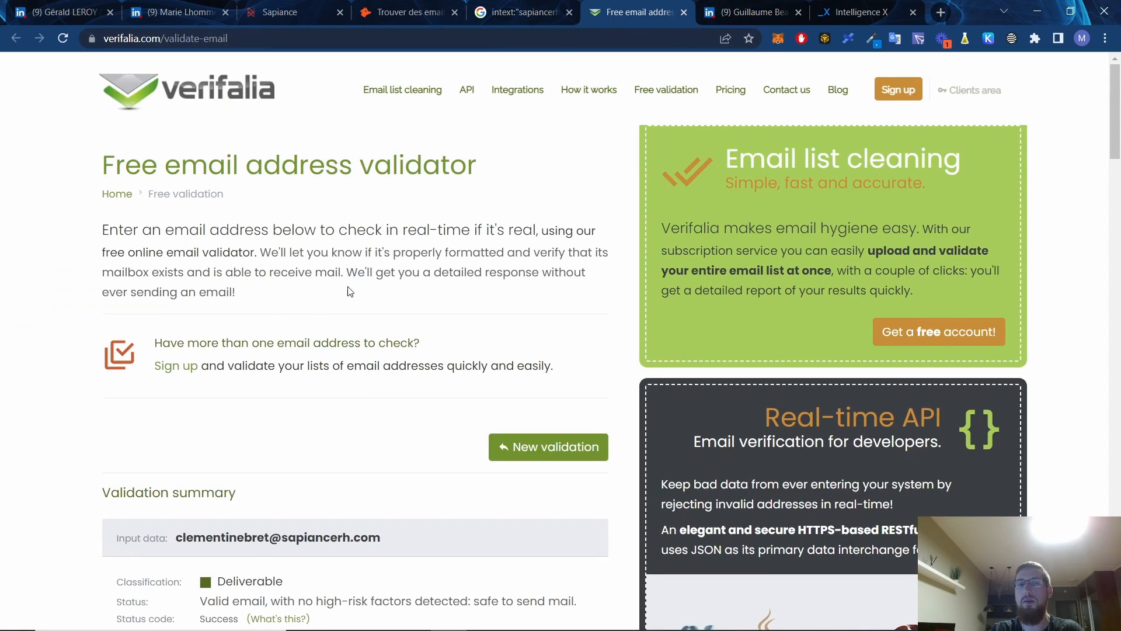
{"action": "left_click", "coordinate": [529, 453]}
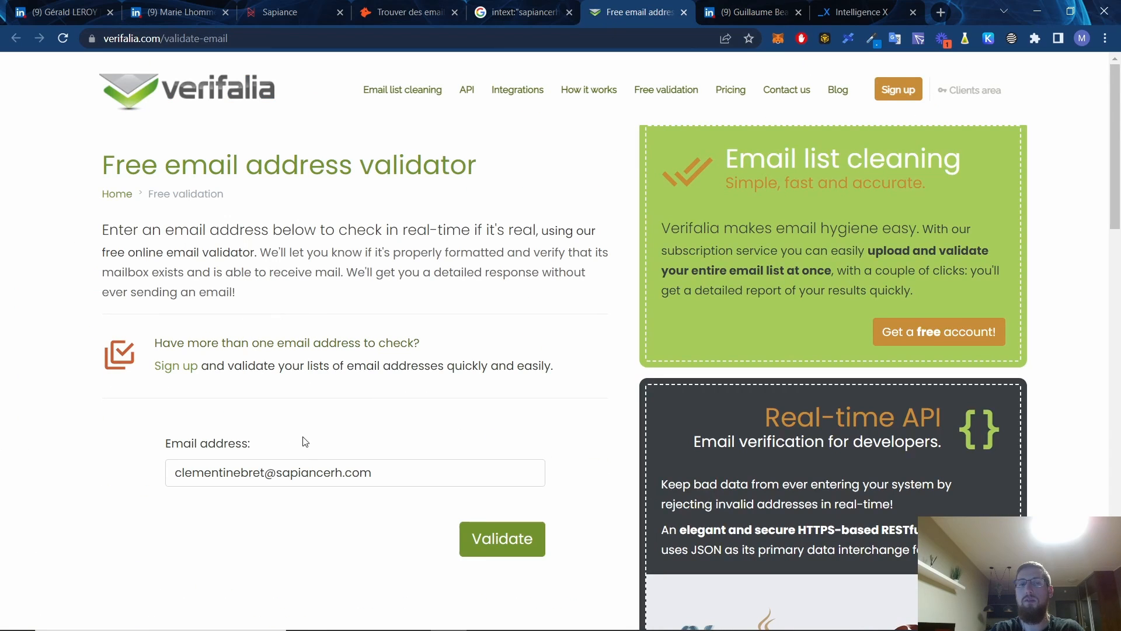
{"action": "double_click", "coordinate": [261, 469]}
{"action": "key", "text": "ctrl+v"}
{"action": "left_click", "coordinate": [235, 472]}
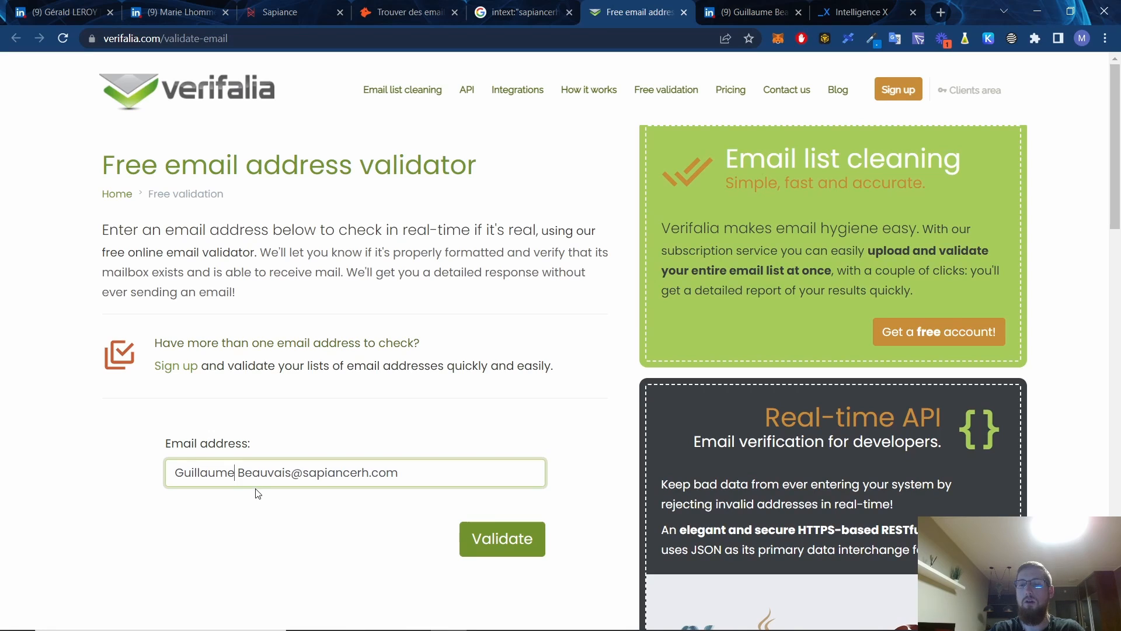
{"action": "key", "text": "BackSpace"}
{"action": "key", "text": "Delete"}
{"action": "type", "text": "b"}
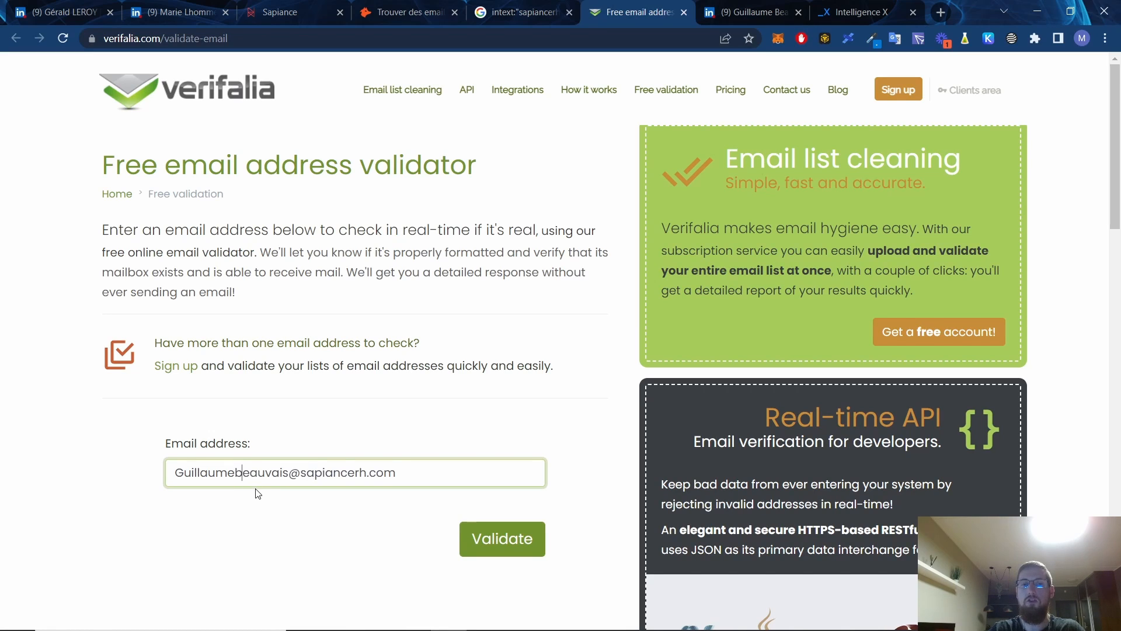
{"action": "left_click", "coordinate": [184, 472]}
{"action": "key", "text": "BackSpace"}
{"action": "type", "text": "g"}
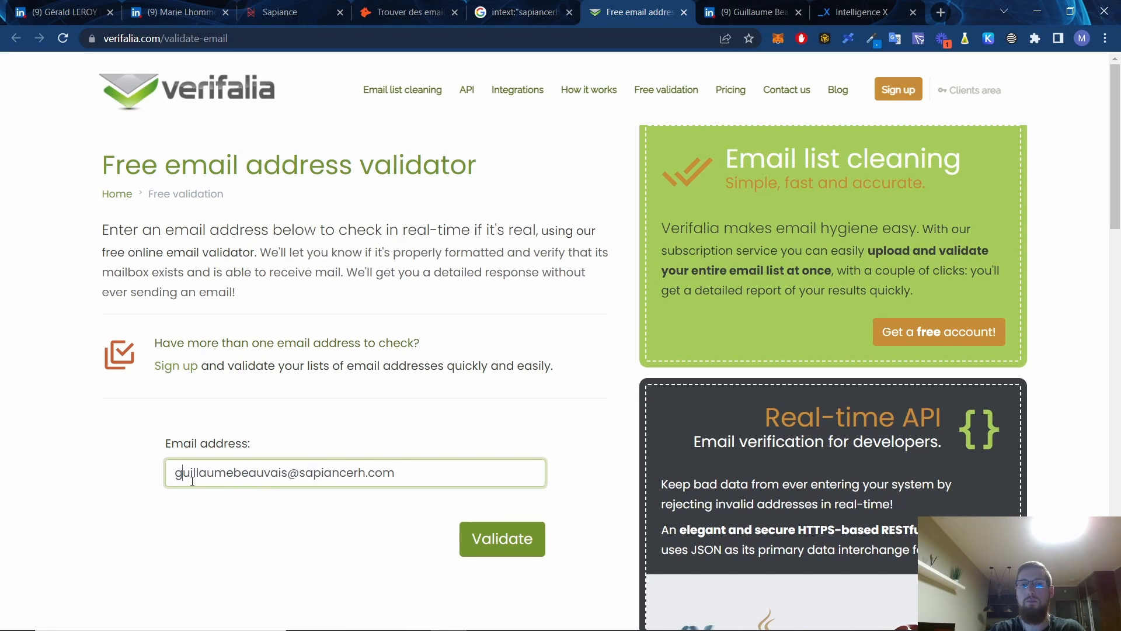
Validate the IT Recruitment Consultant's address, completing the security check, and review the validation summary and report.
{"action": "left_click", "coordinate": [477, 534]}
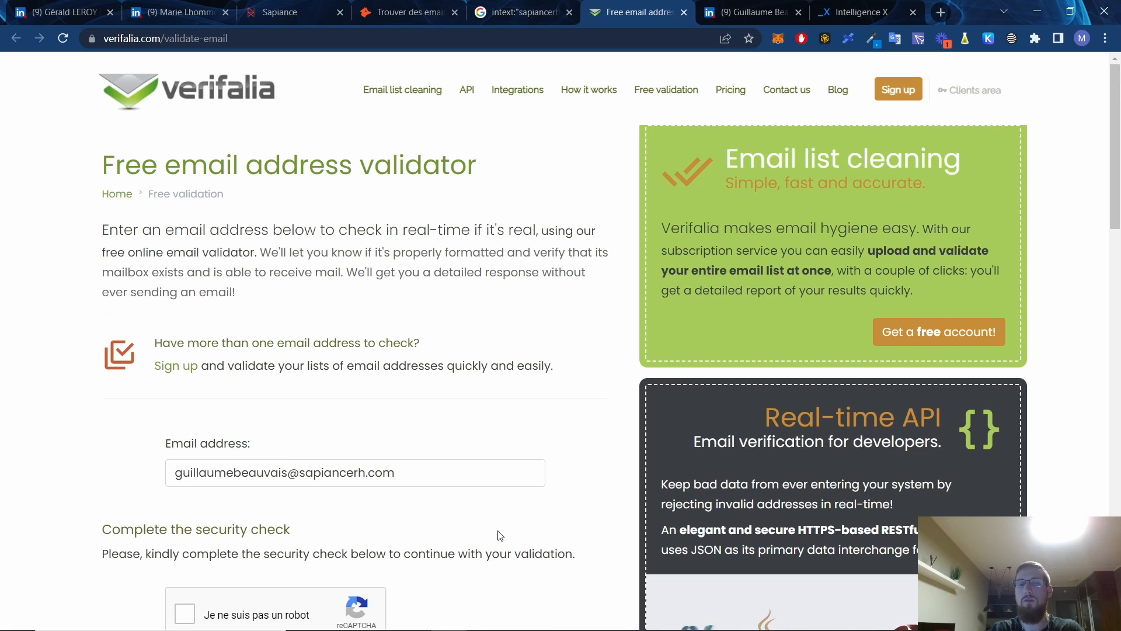
{"action": "left_click", "coordinate": [184, 613]}
{"action": "scroll", "coordinate": [338, 543], "scroll_direction": "down", "scroll_amount": 3}
{"action": "left_click", "coordinate": [489, 534]}
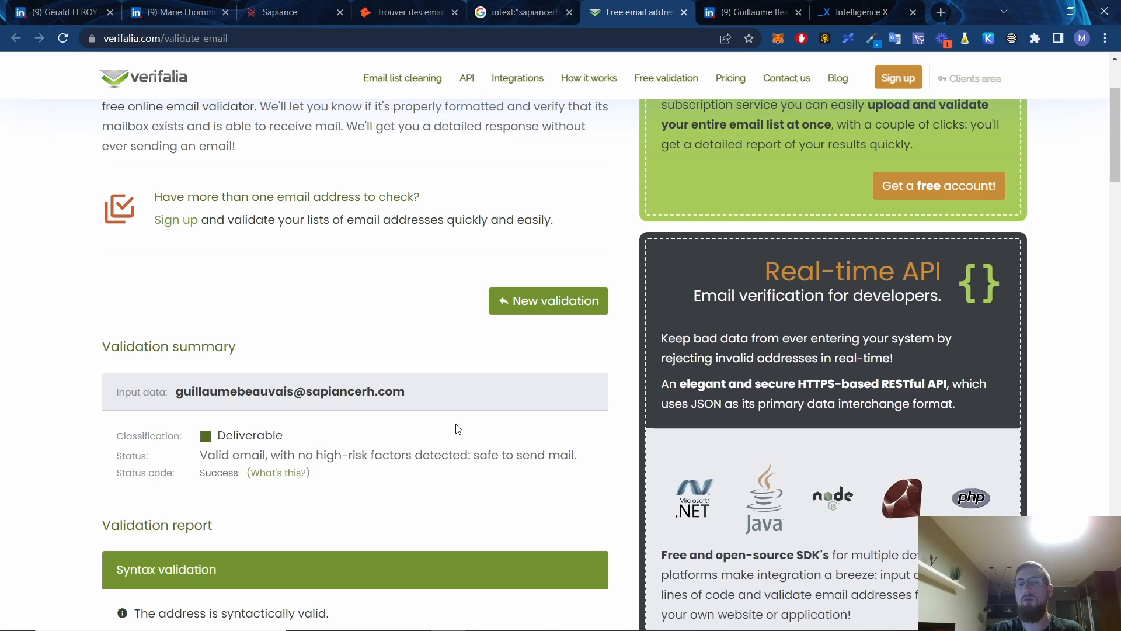
{"action": "scroll", "coordinate": [310, 451], "scroll_direction": "down", "scroll_amount": 3}
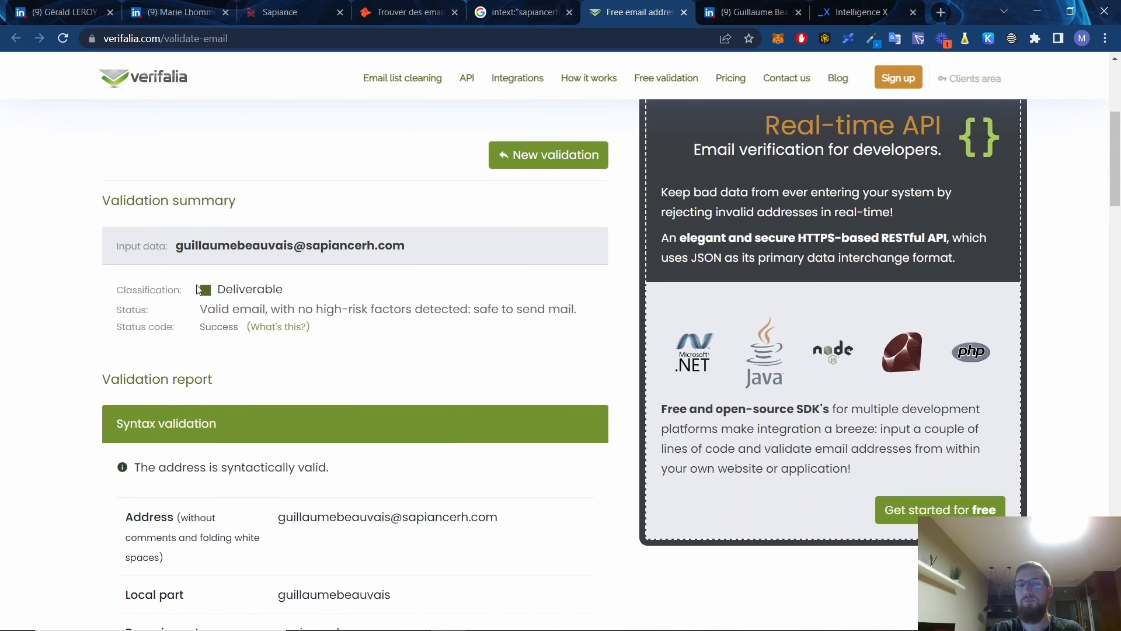
{"action": "left_click_drag", "start_coordinate": [181, 286], "coordinate": [415, 333]}
{"action": "scroll", "coordinate": [441, 479], "scroll_direction": "down", "scroll_amount": 5}
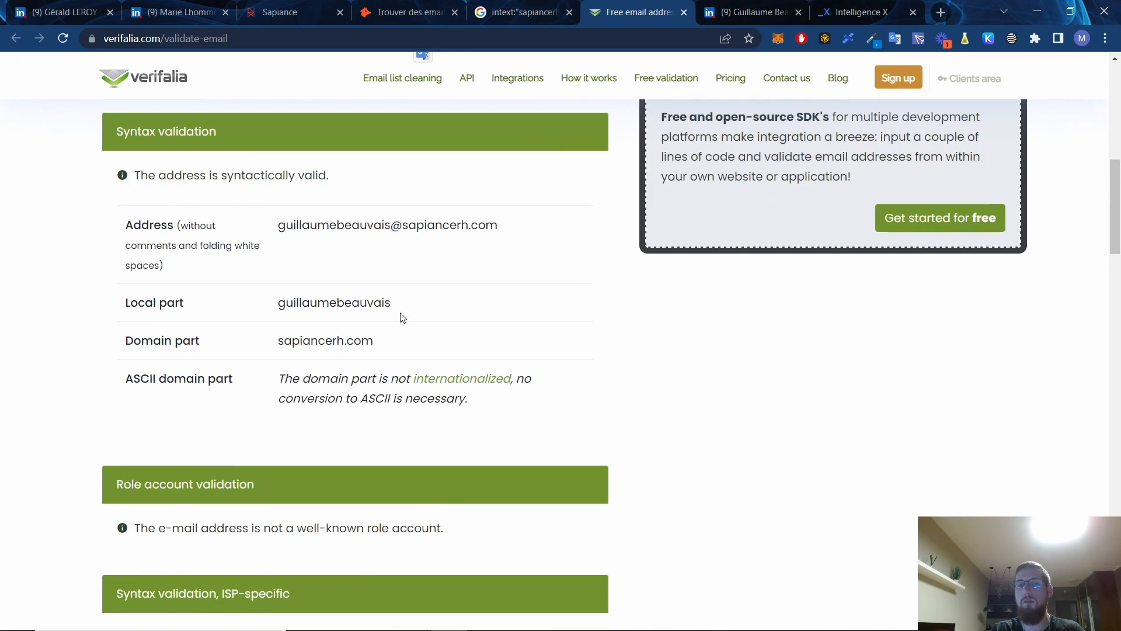
{"action": "scroll", "coordinate": [526, 428], "scroll_direction": "down", "scroll_amount": 3}
{"action": "scroll", "coordinate": [550, 423], "scroll_direction": "up", "scroll_amount": 4}
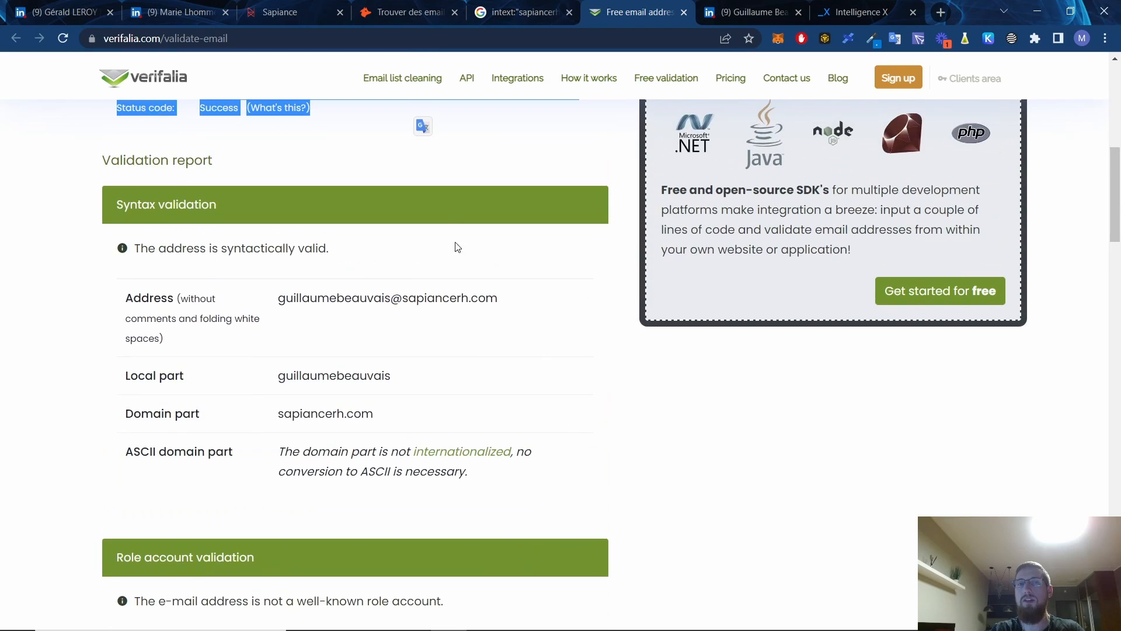
Switch to the Hunter website and open its Email Finder tool.
{"action": "left_click", "coordinate": [411, 13]}
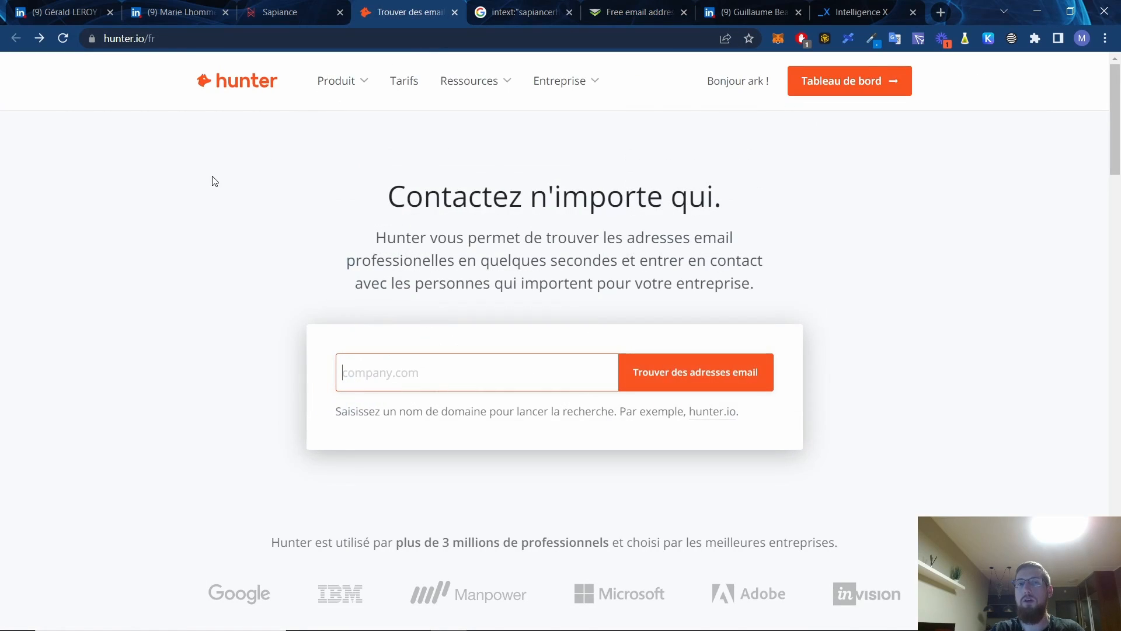
{"action": "mouse_move", "coordinate": [330, 104]}
{"action": "mouse_move", "coordinate": [345, 85]}
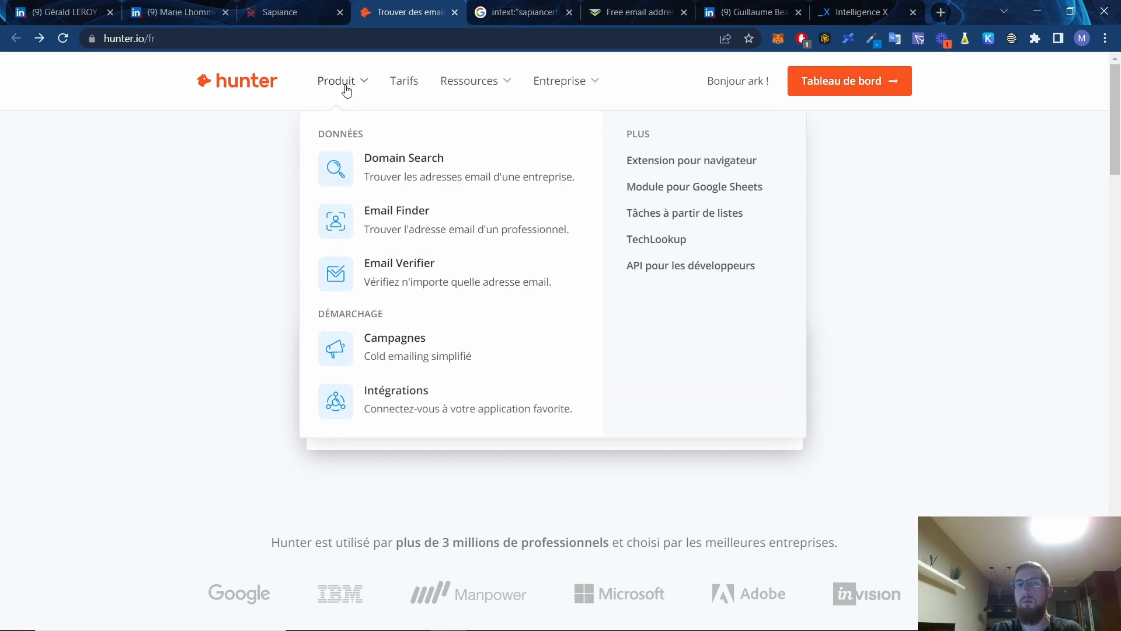
{"action": "left_click", "coordinate": [405, 224]}
{"action": "left_click", "coordinate": [416, 431]}
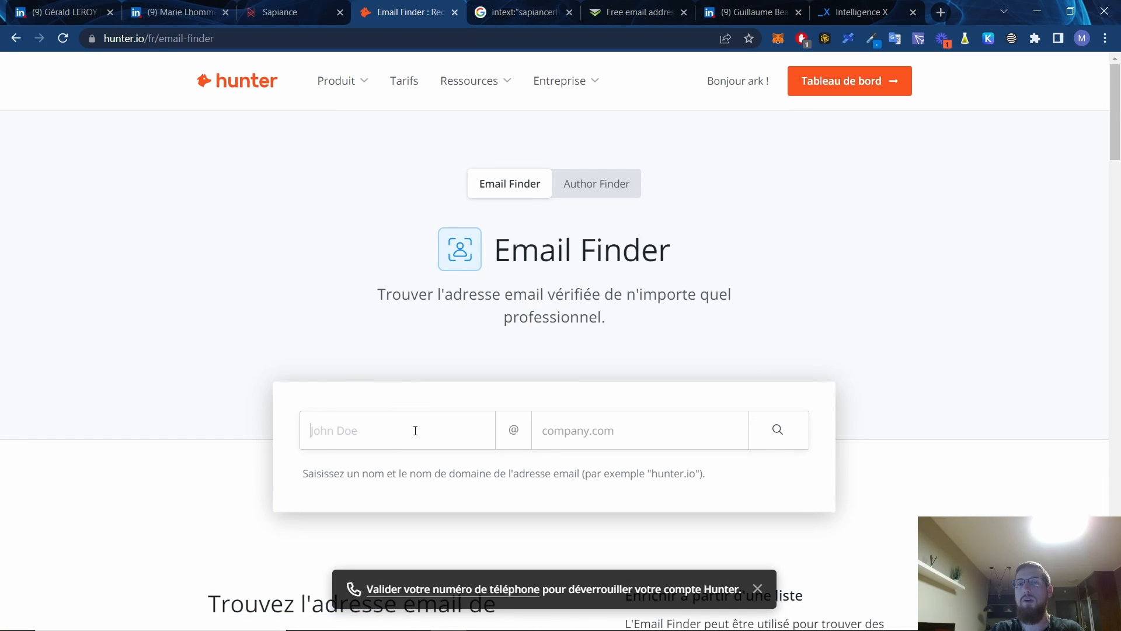
Open Hunter's Email Verifier and paste the clipboard text as the address to check.
{"action": "mouse_move", "coordinate": [358, 88]}
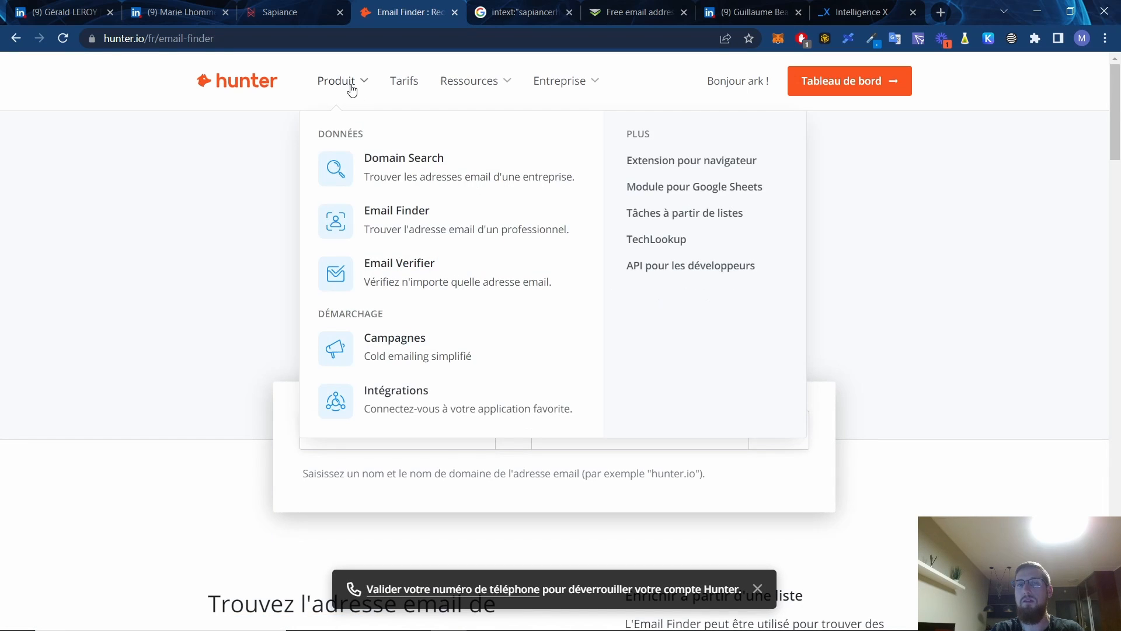
{"action": "left_click", "coordinate": [419, 282]}
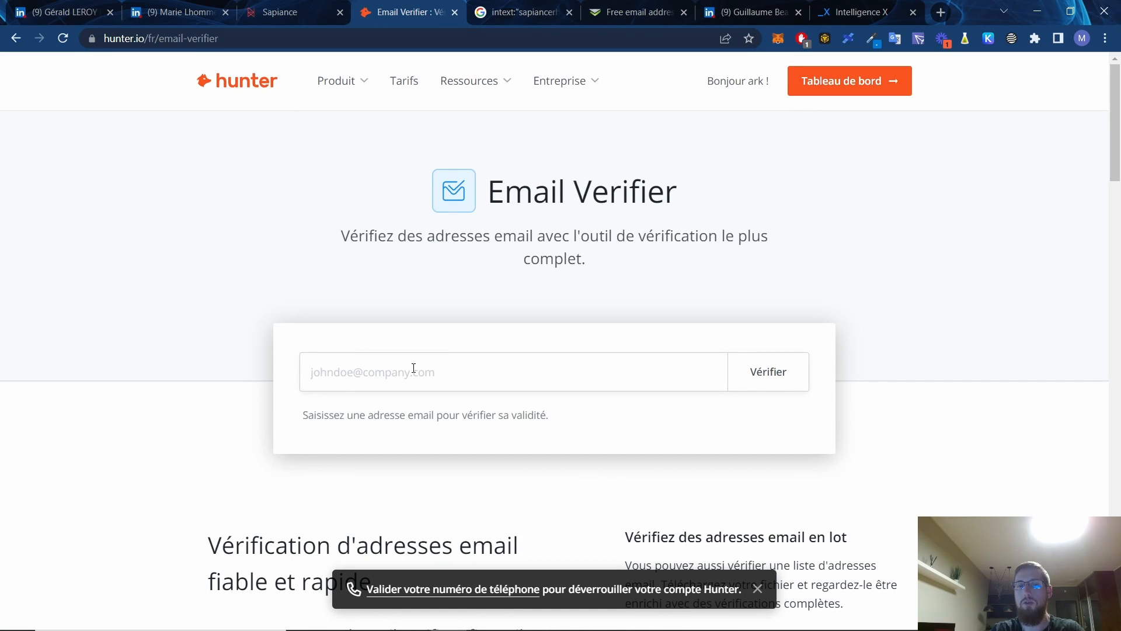
{"action": "left_click", "coordinate": [413, 368]}
{"action": "key", "text": "ctrl+v"}
Return to the Verifalia report and copy the consultant's full e-mail address from the syntax validation section.
{"action": "left_click", "coordinate": [608, 16]}
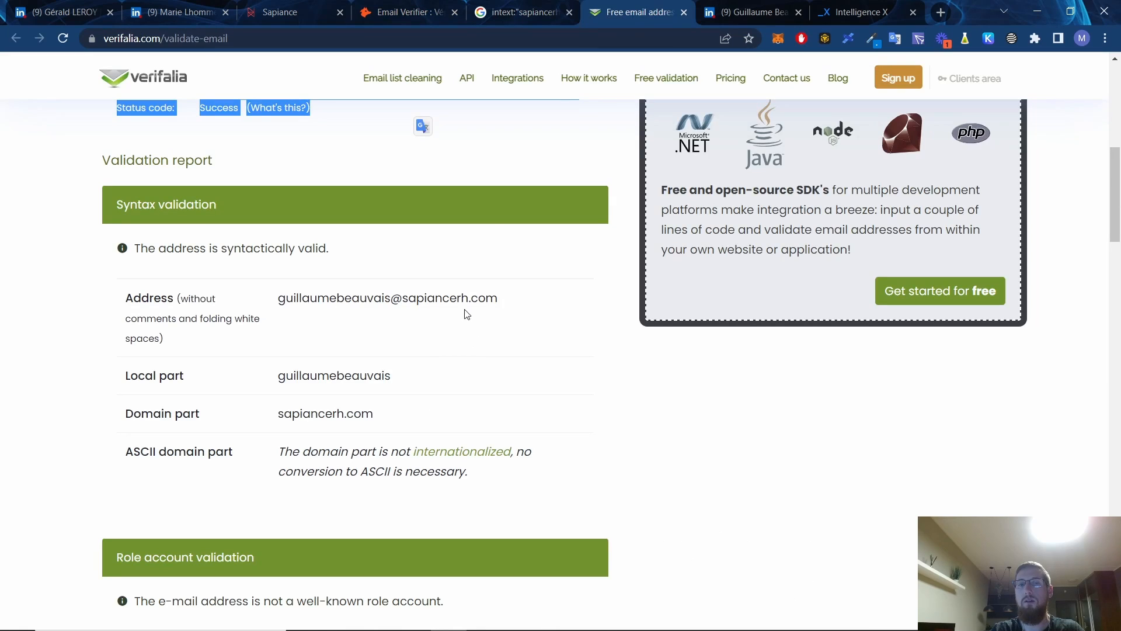
{"action": "left_click_drag", "start_coordinate": [512, 301], "coordinate": [278, 299]}
{"action": "key", "text": "ctrl+c"}
{"action": "right_click", "coordinate": [308, 309]}
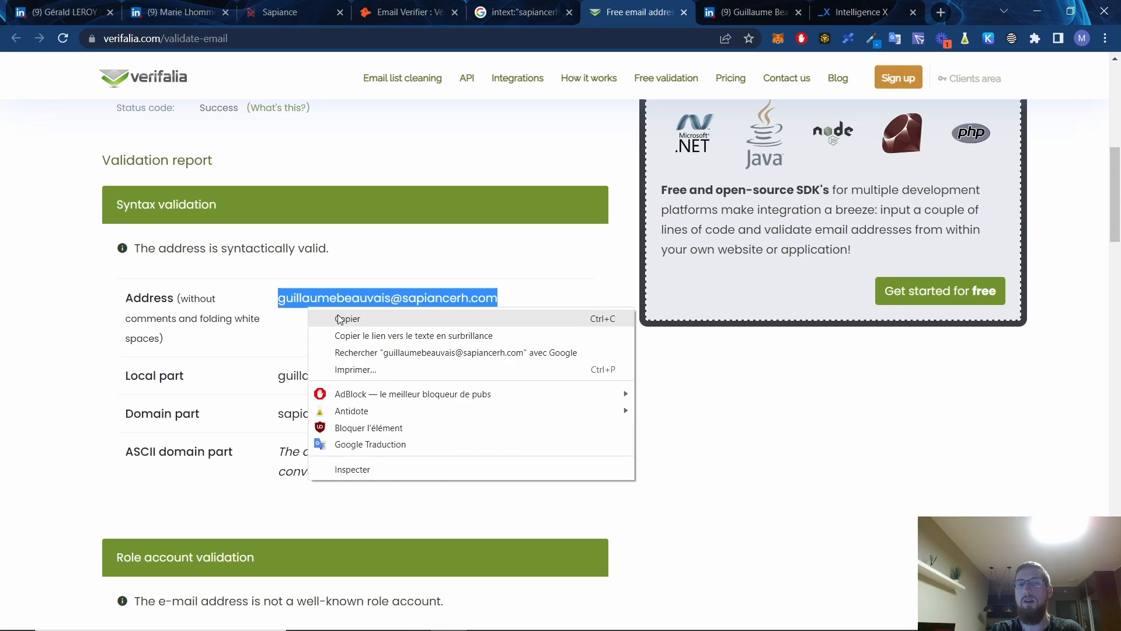
{"action": "left_click", "coordinate": [340, 319]}
Try to verify the copied e-mail address in Hunter's Email Verifier, and go back to the verifier page.
{"action": "left_click", "coordinate": [409, 12]}
{"action": "left_click_drag", "start_coordinate": [496, 376], "coordinate": [238, 375]}
{"action": "key", "text": "ctrl+v"}
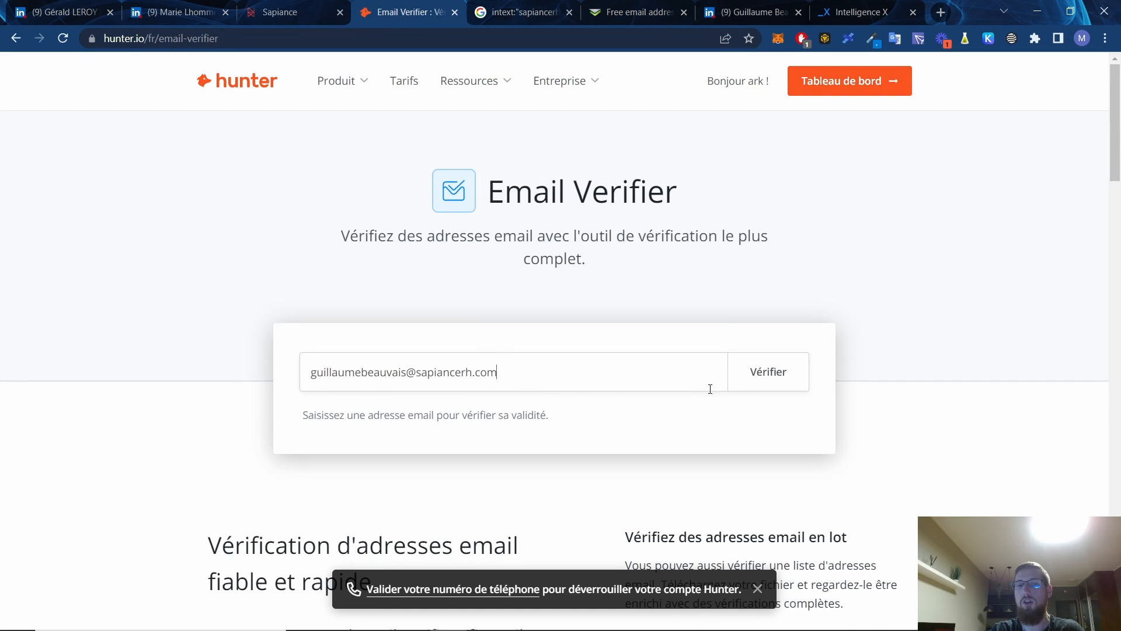
{"action": "left_click", "coordinate": [759, 375]}
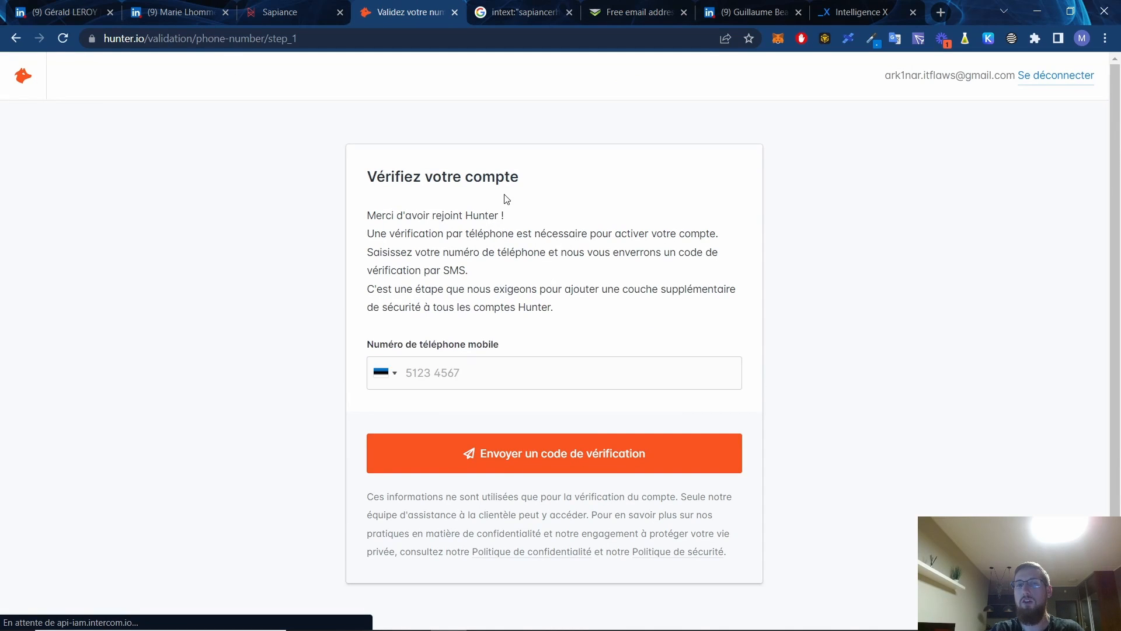
{"action": "key", "text": "alt+Left"}
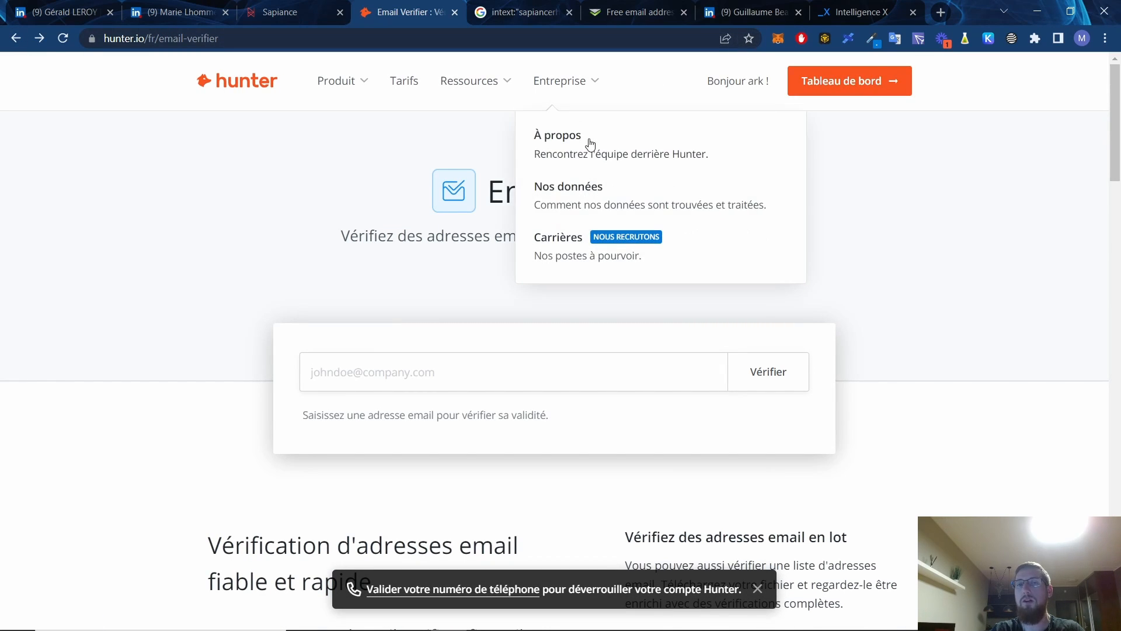
{"action": "left_click", "coordinate": [860, 21]}
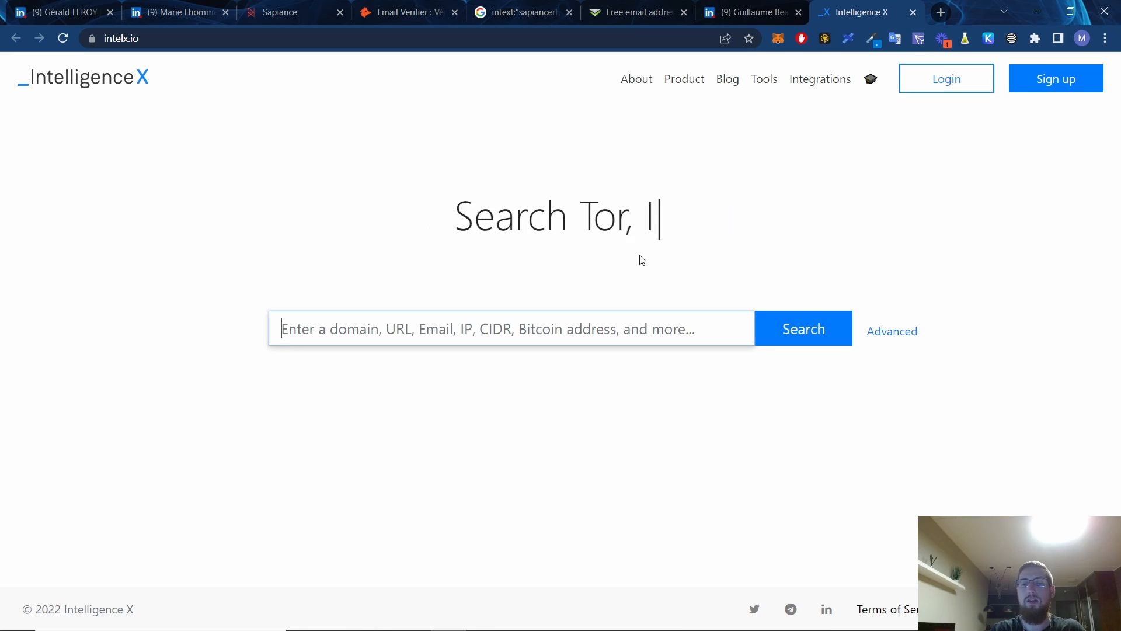
{"action": "key", "text": "ctrl+v"}
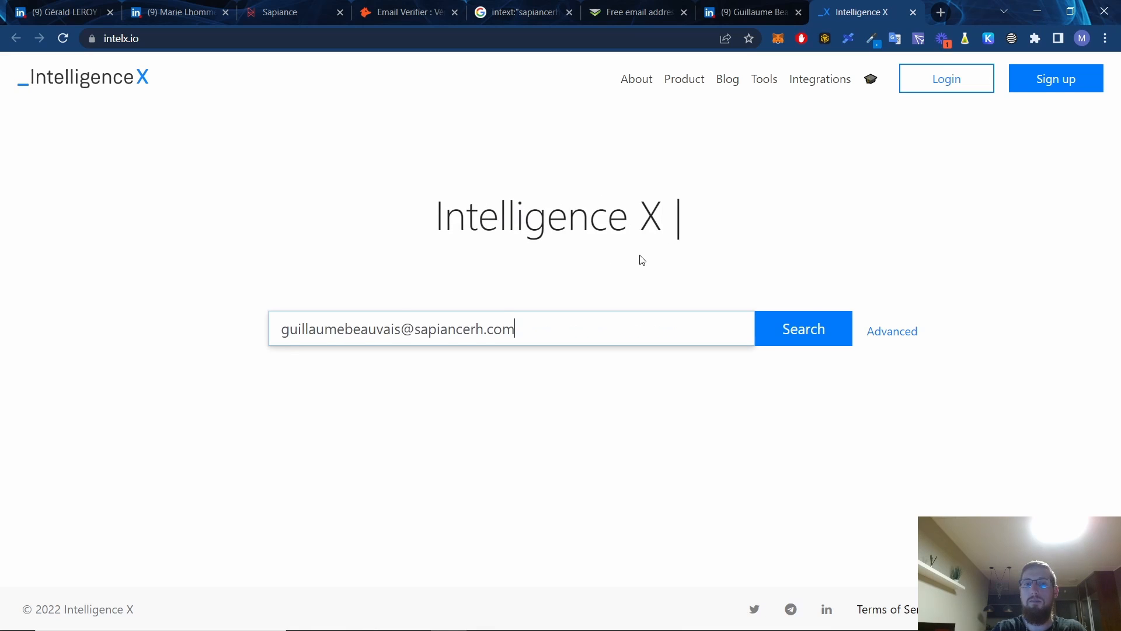
{"action": "left_click_drag", "start_coordinate": [402, 332], "coordinate": [247, 335]}
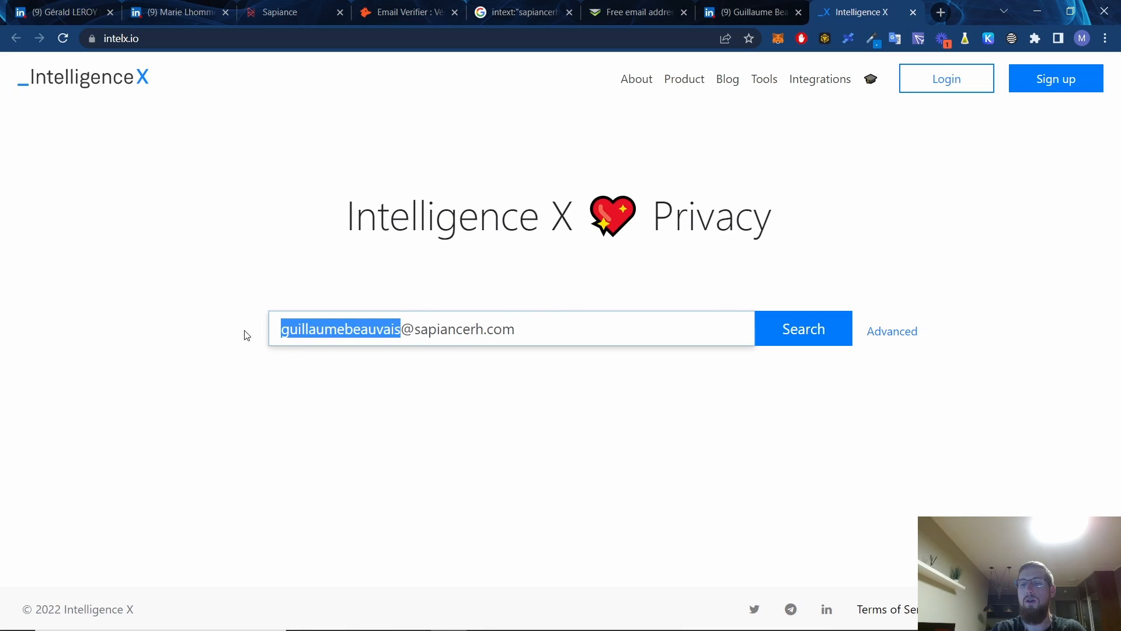
{"action": "key", "text": "BackSpace"}
{"action": "left_click", "coordinate": [825, 327]}
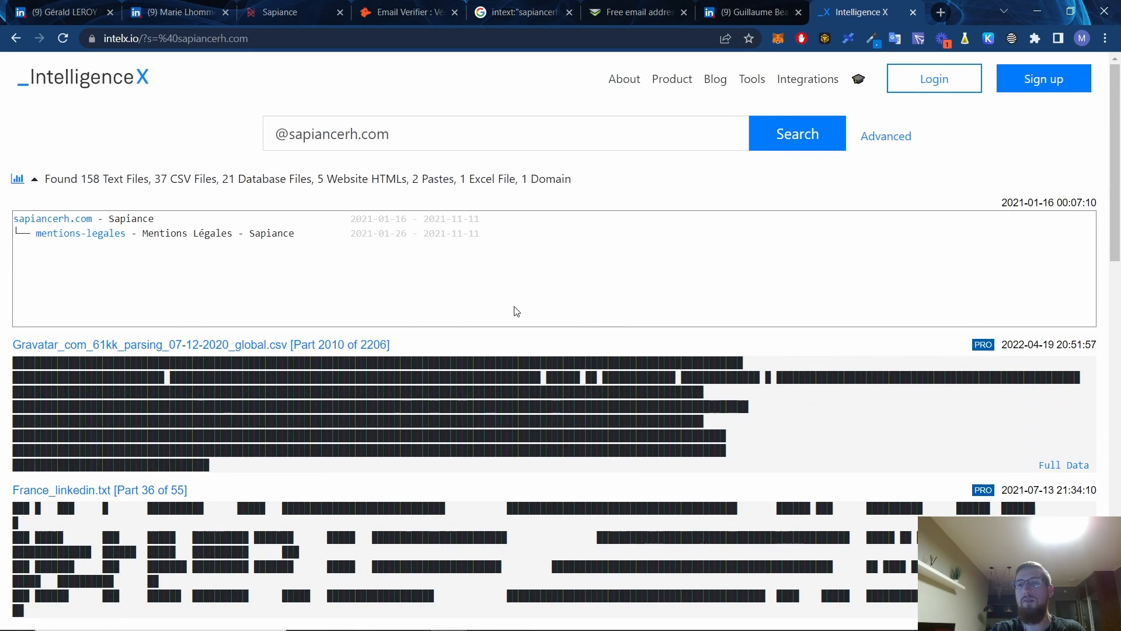
{"action": "scroll", "coordinate": [516, 315], "scroll_direction": "down", "scroll_amount": 15}
{"action": "scroll", "coordinate": [517, 315], "scroll_direction": "down", "scroll_amount": 15}
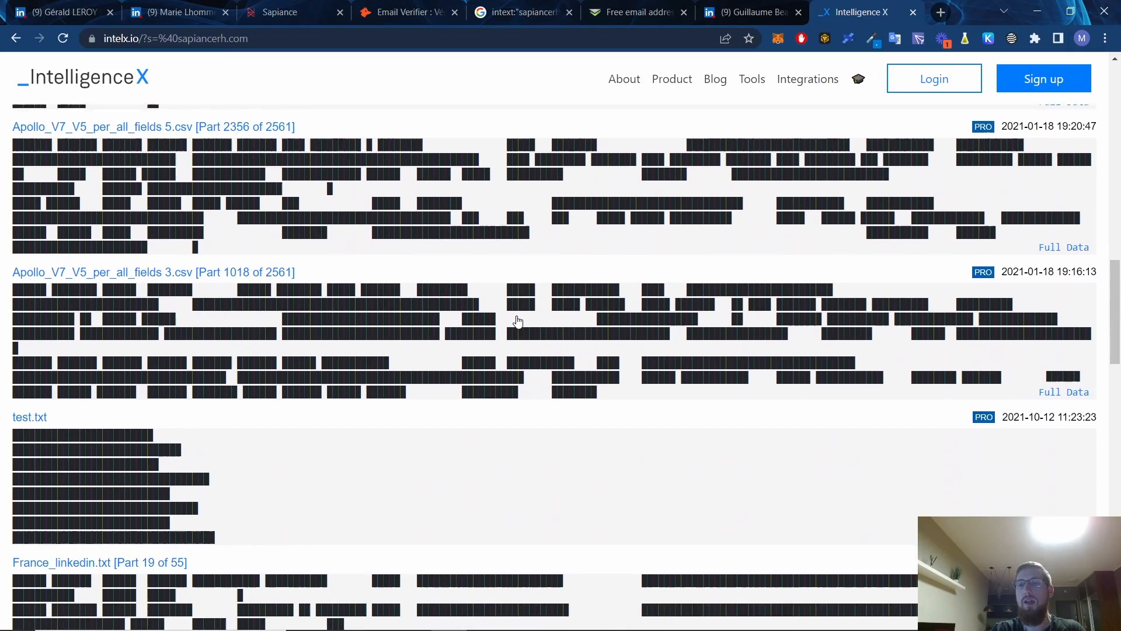
{"action": "scroll", "coordinate": [518, 317], "scroll_direction": "down", "scroll_amount": 15}
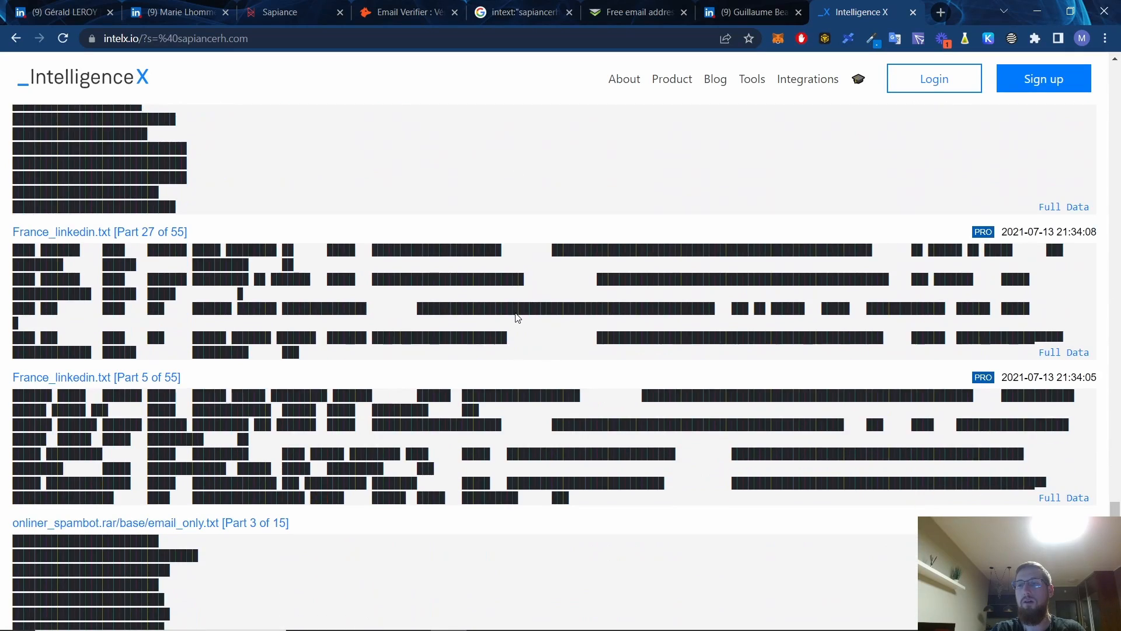
{"action": "scroll", "coordinate": [517, 317], "scroll_direction": "down", "scroll_amount": 15}
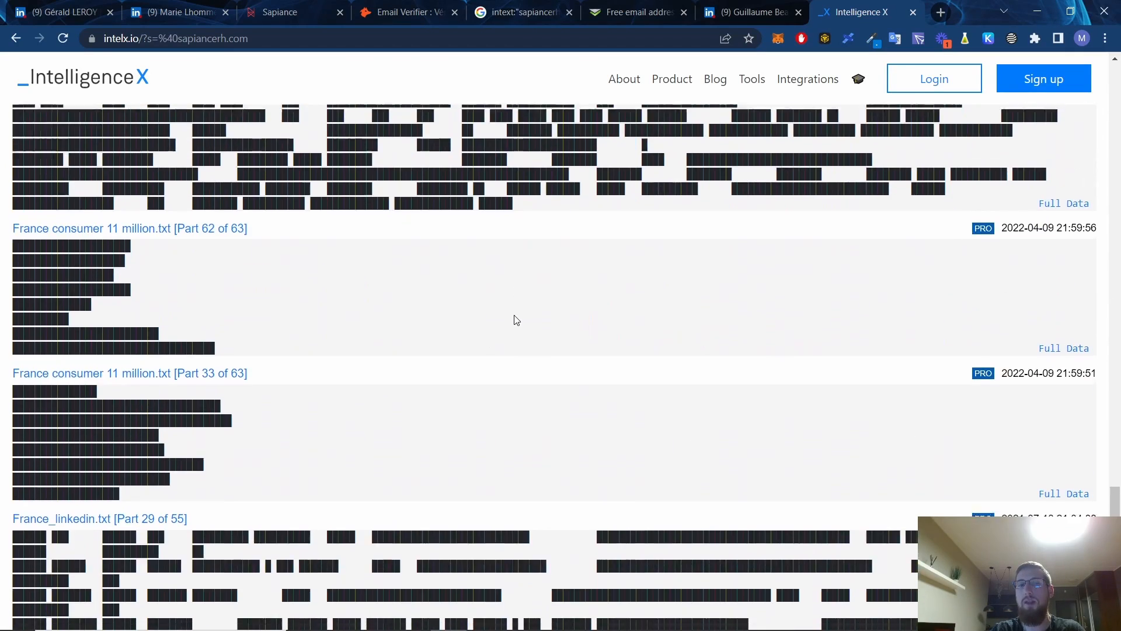
{"action": "scroll", "coordinate": [514, 323], "scroll_direction": "down", "scroll_amount": 15}
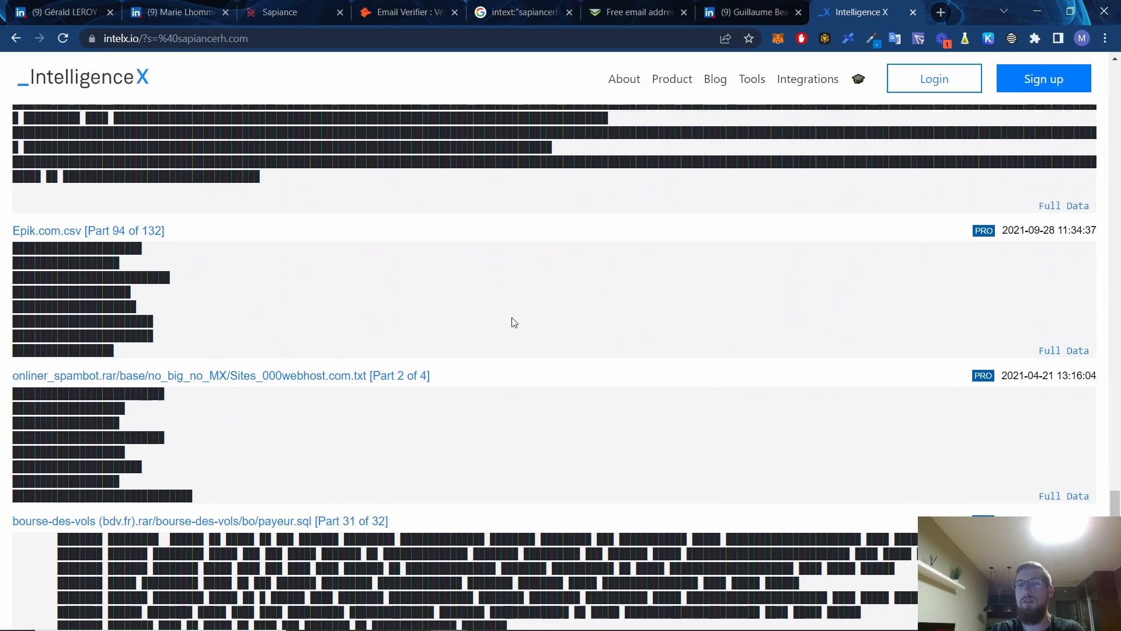
{"action": "scroll", "coordinate": [783, 413], "scroll_direction": "down", "scroll_amount": 12}
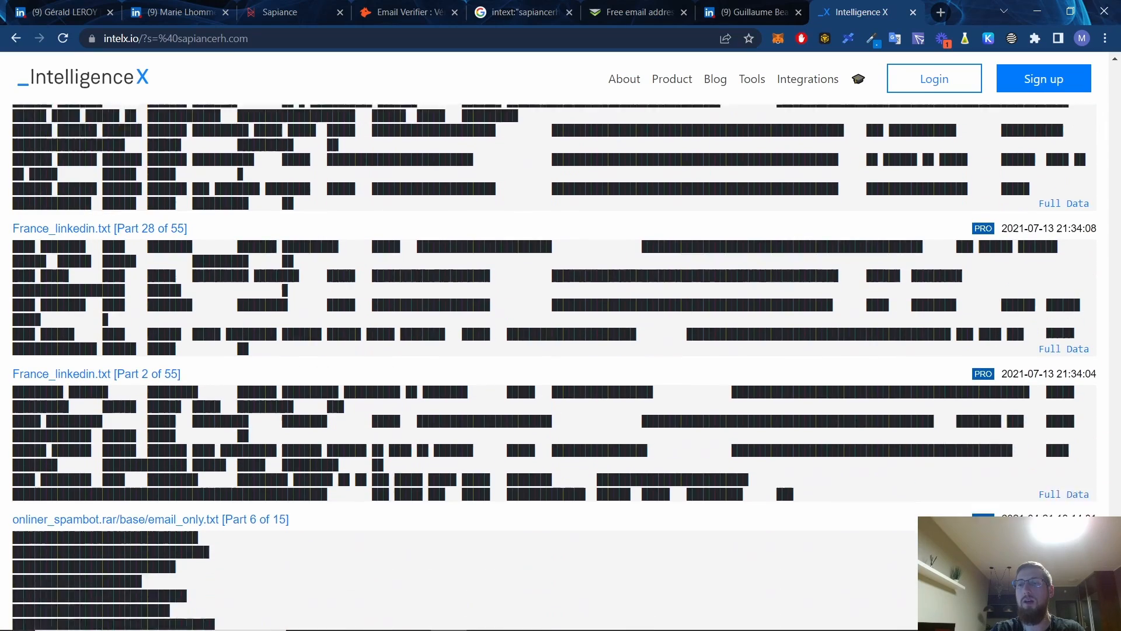
{"action": "scroll", "coordinate": [555, 351], "scroll_direction": "down", "scroll_amount": 15}
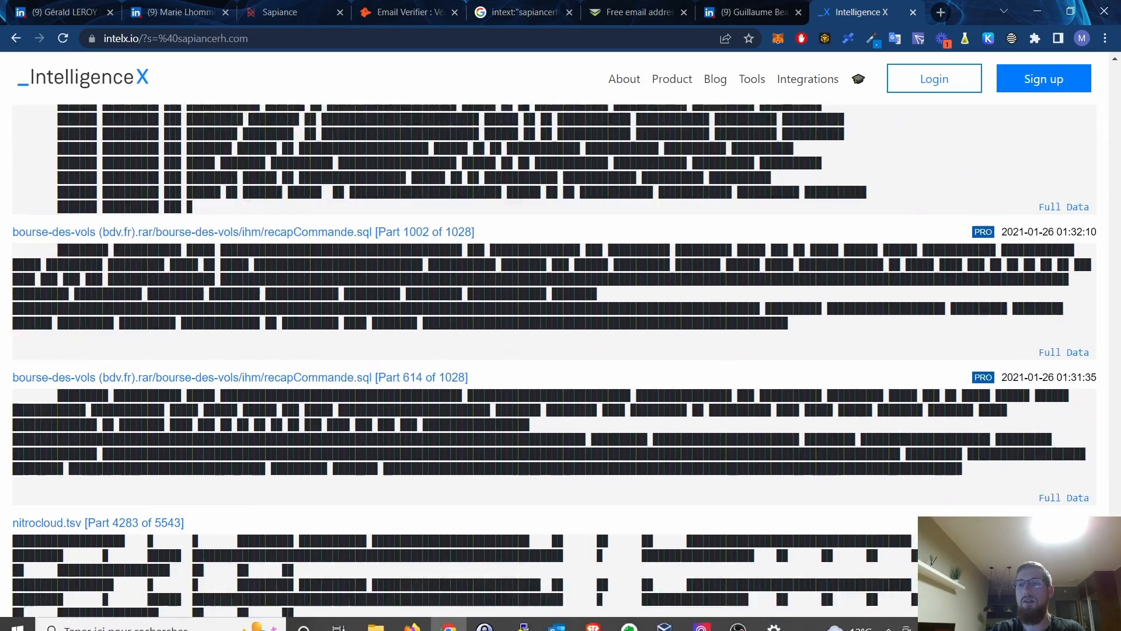
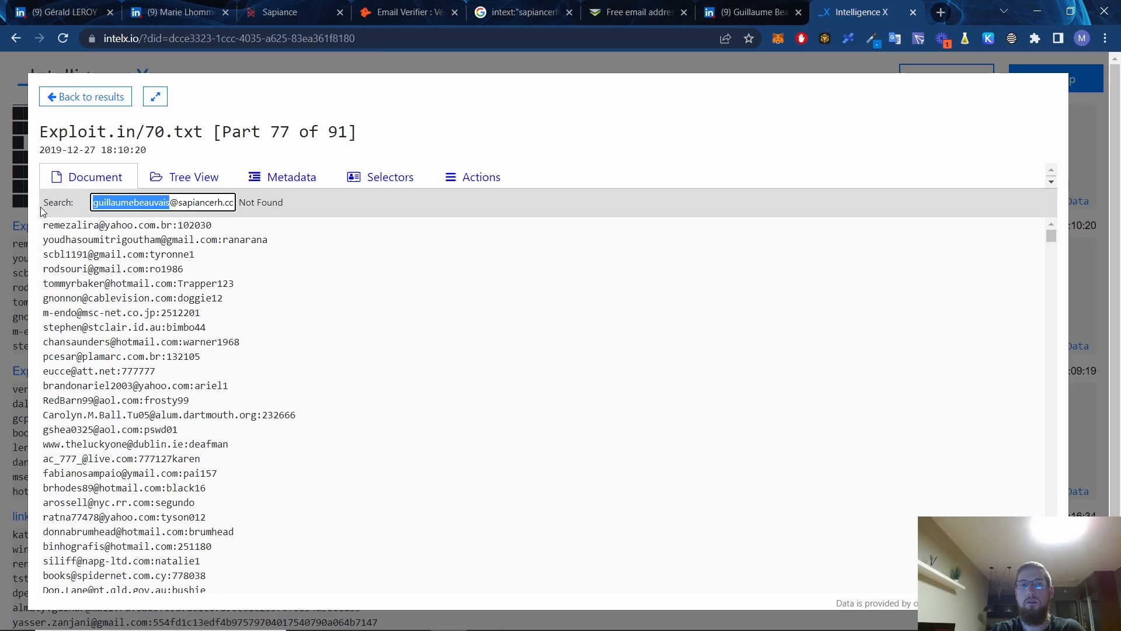
{"action": "key", "text": "BackSpace"}
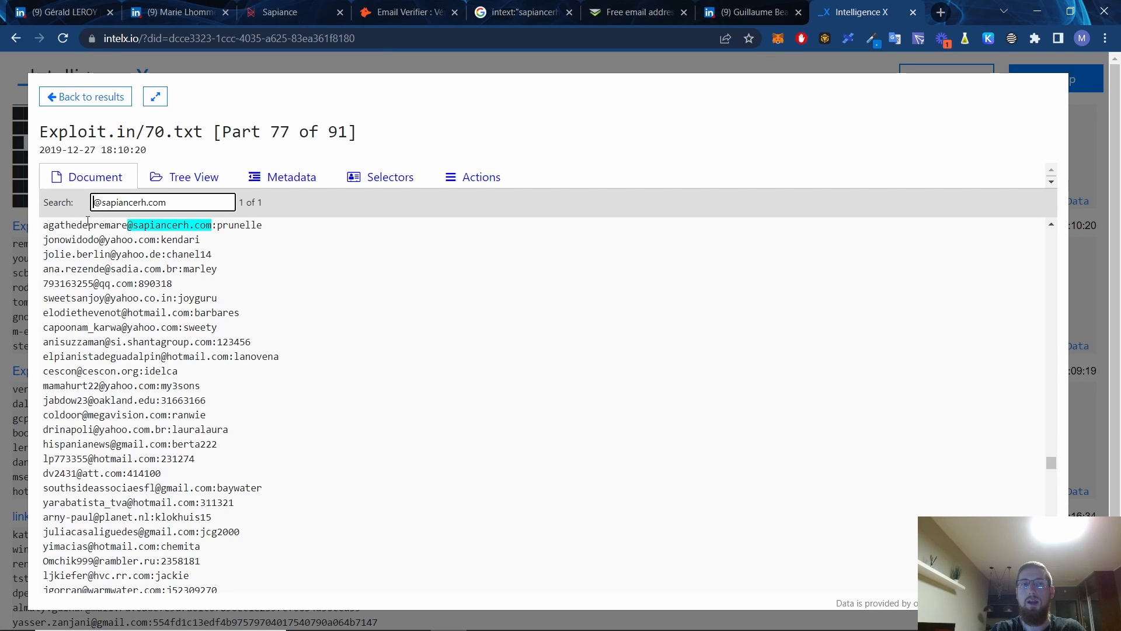
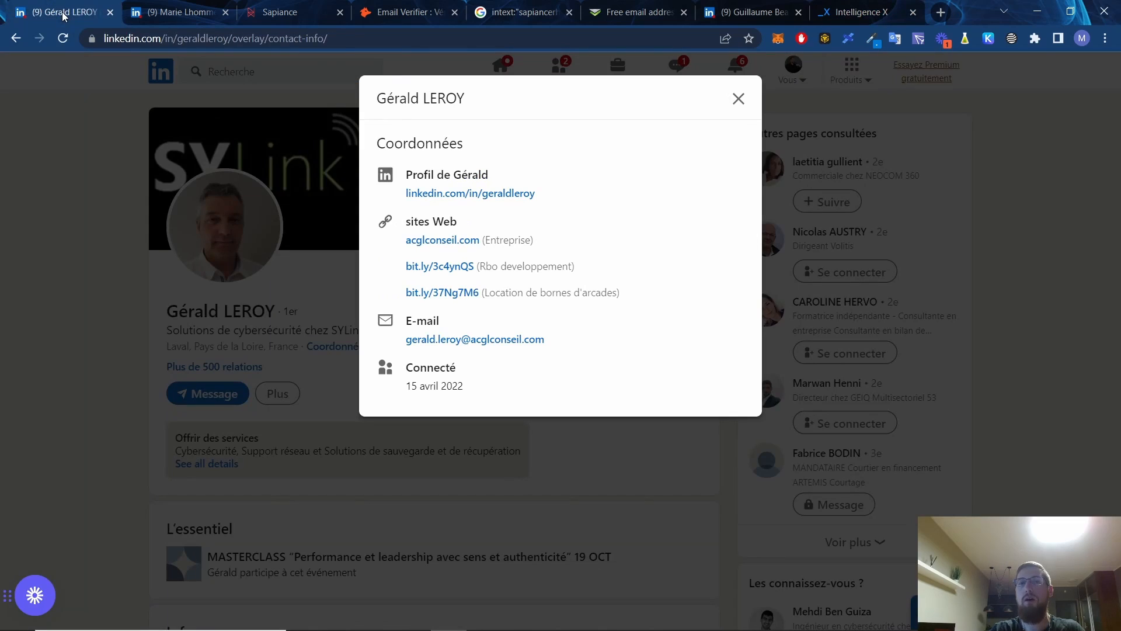
Return to the recruitment consultant's LinkedIn profile, open the SAPIANCE company page from the experience section and browse its employee list.
{"action": "left_click", "coordinate": [165, 13]}
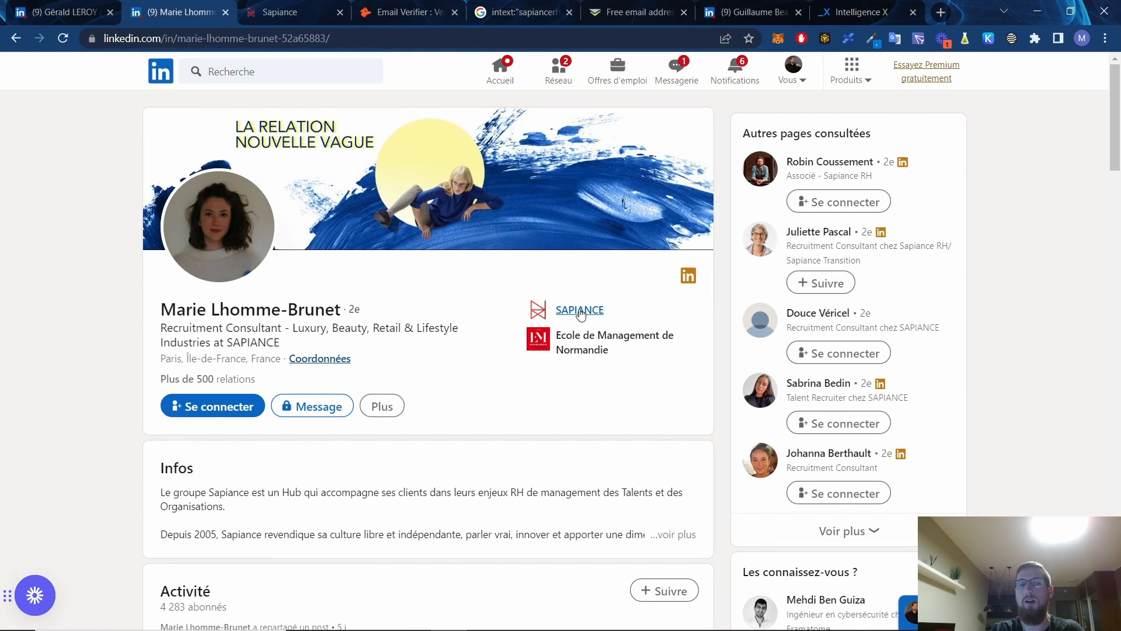
{"action": "scroll", "coordinate": [581, 313], "scroll_direction": "down", "scroll_amount": 12}
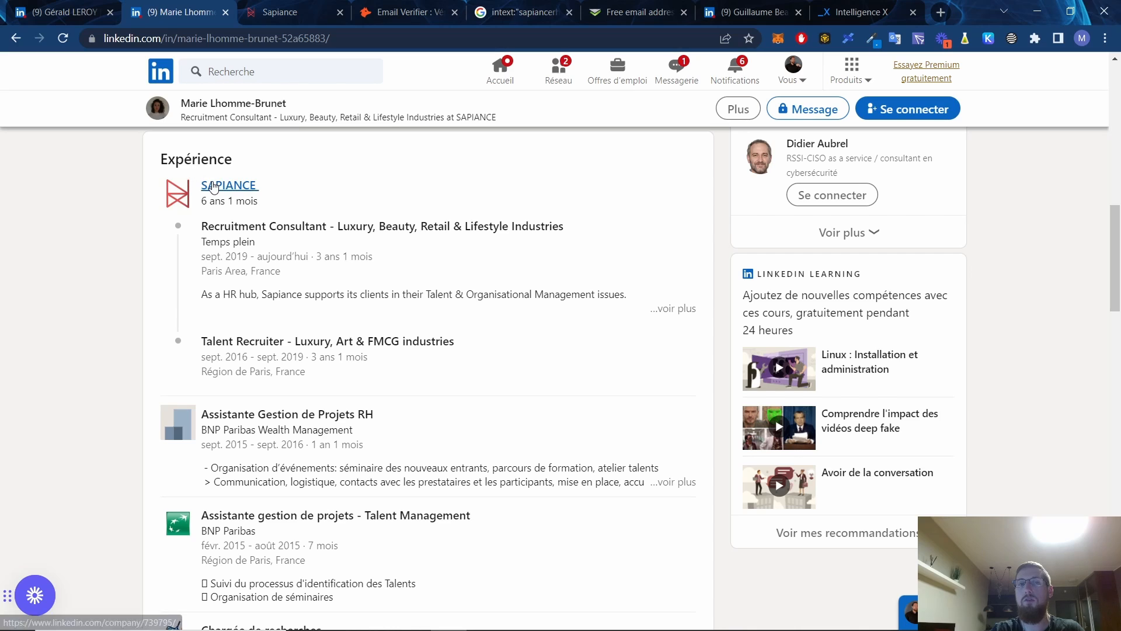
{"action": "left_click", "coordinate": [214, 187]}
{"action": "scroll", "coordinate": [416, 281], "scroll_direction": "down", "scroll_amount": 1}
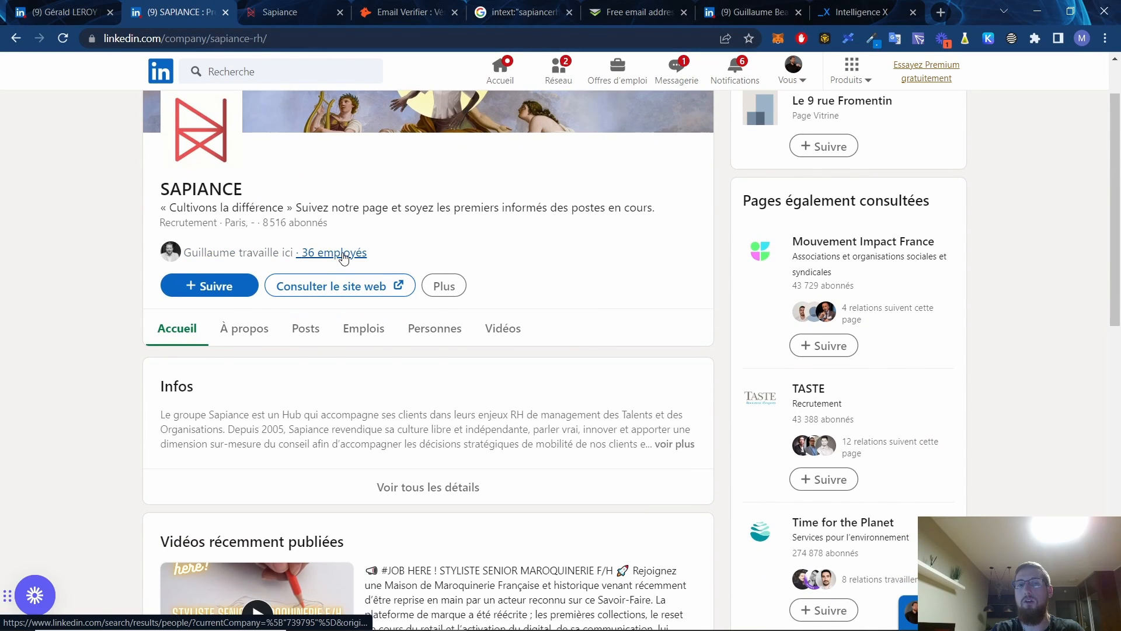
{"action": "left_click", "coordinate": [344, 256]}
{"action": "scroll", "coordinate": [418, 447], "scroll_direction": "down", "scroll_amount": 5}
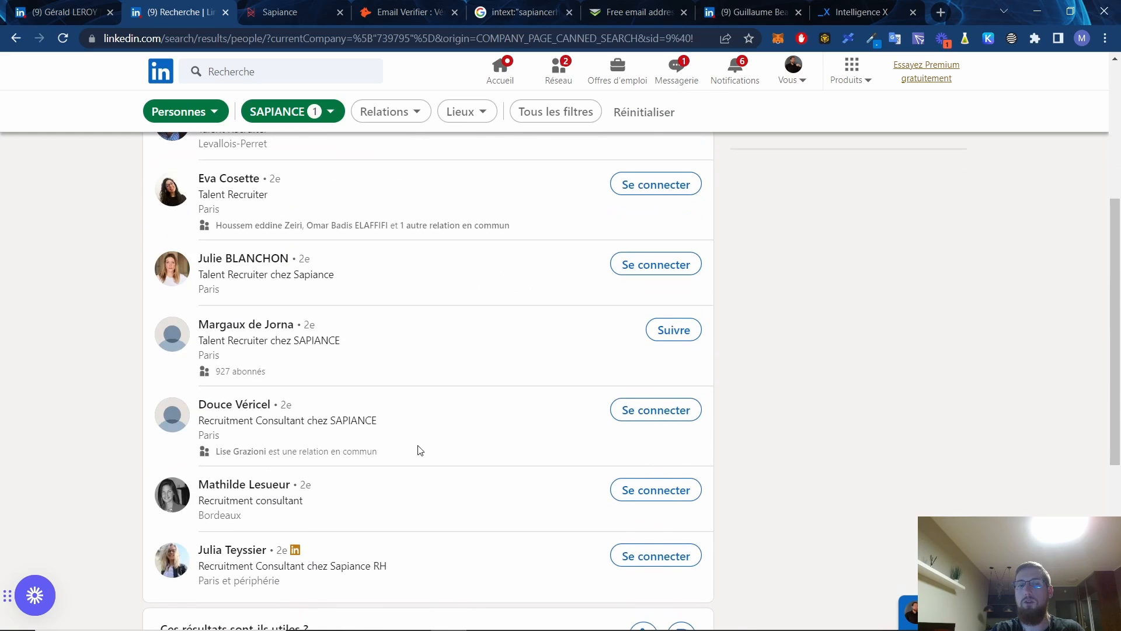
{"action": "scroll", "coordinate": [417, 455], "scroll_direction": "up", "scroll_amount": 5}
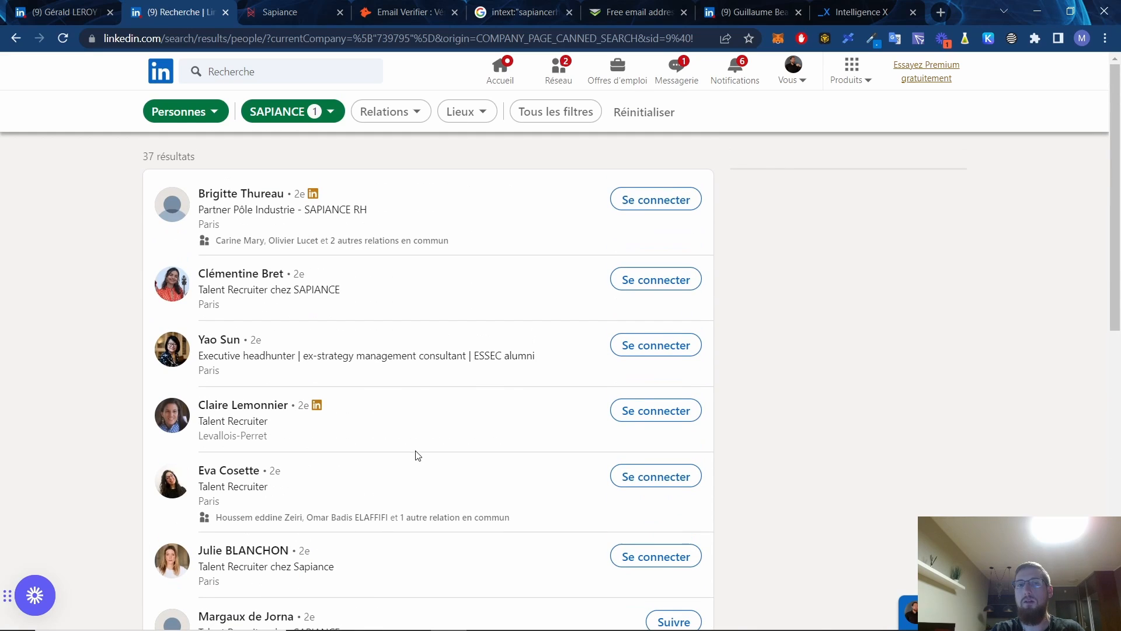
Switch to the Sapiance website and review its contact and partner sections.
{"action": "left_click", "coordinate": [286, 20]}
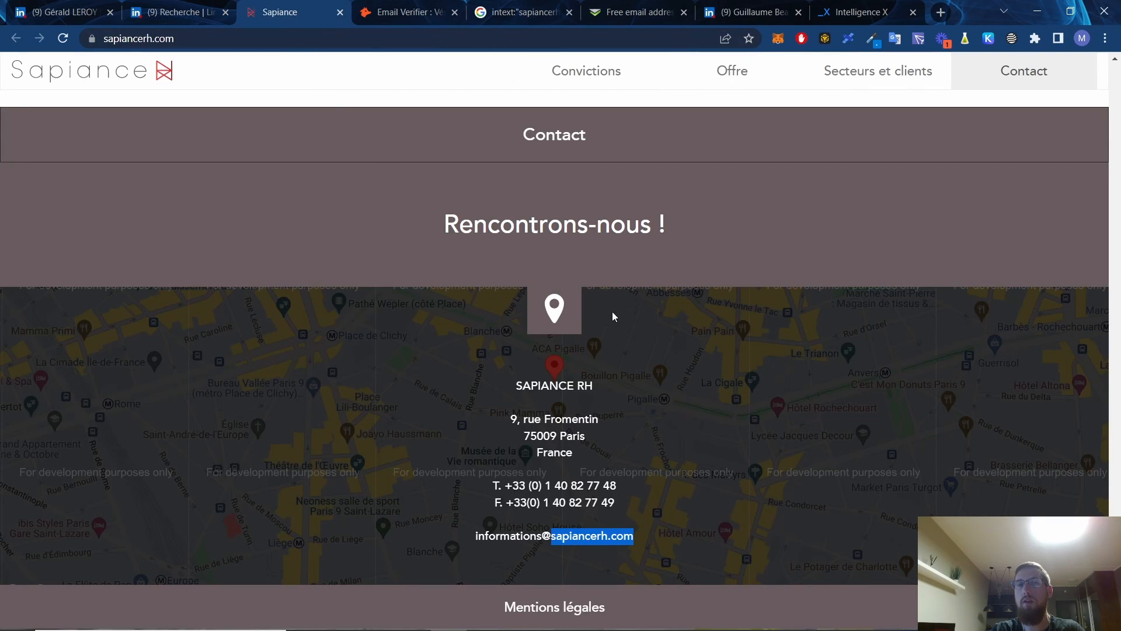
{"action": "scroll", "coordinate": [613, 312], "scroll_direction": "up", "scroll_amount": 3}
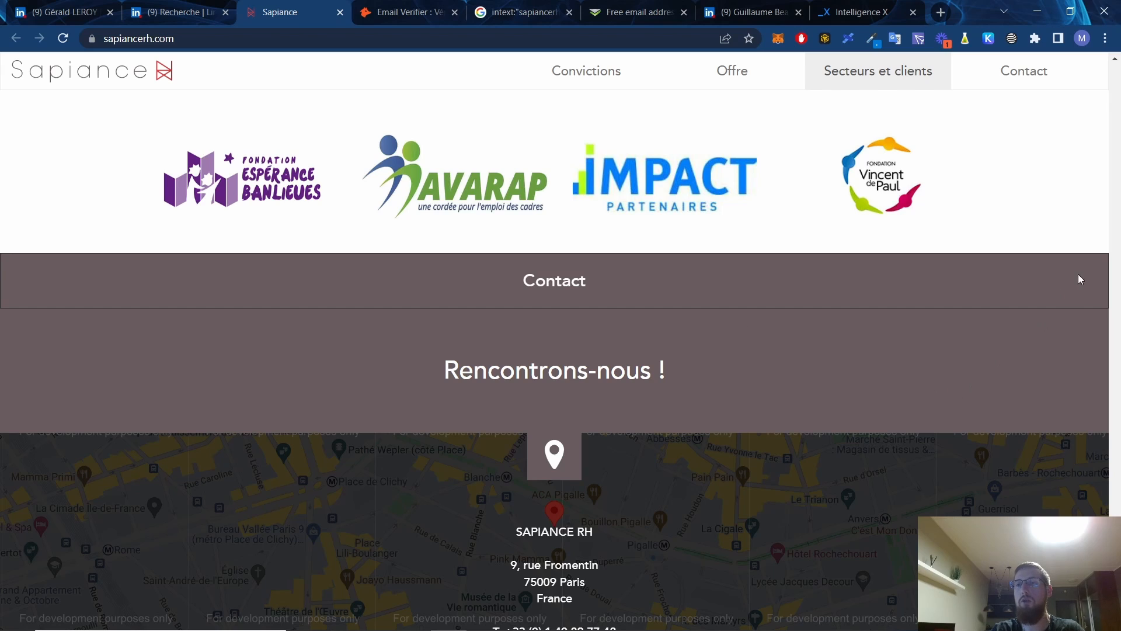
Find the domain in the Sapiance contact section, highlight it in the site's address, and switch to Hunter's Email Verifier.
{"action": "scroll", "coordinate": [720, 359], "scroll_direction": "down", "scroll_amount": 3}
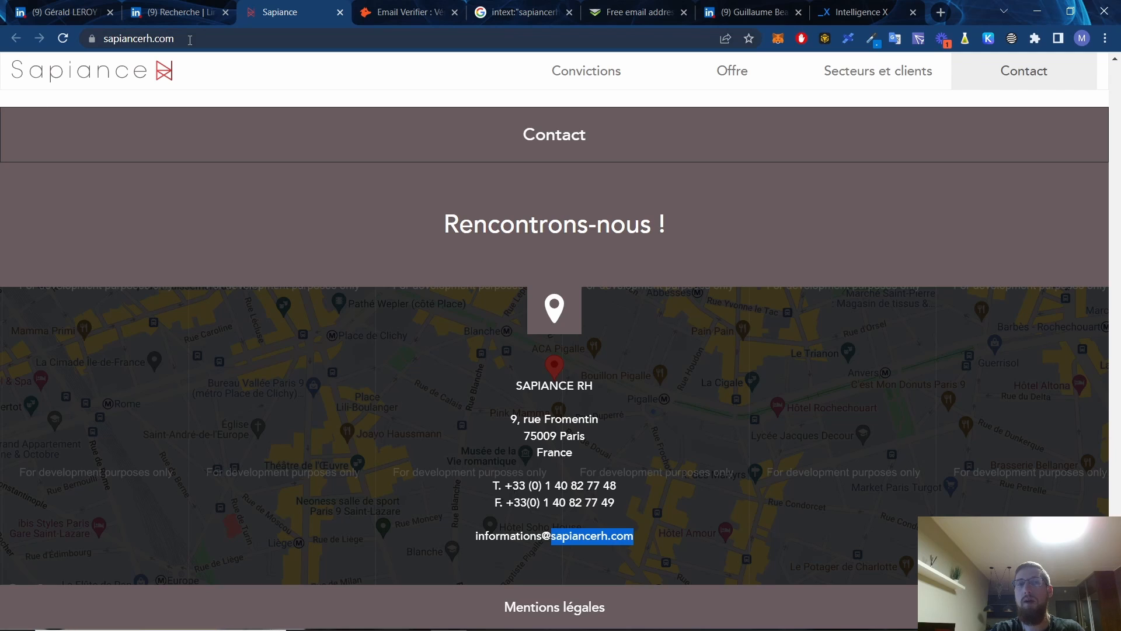
{"action": "left_click_drag", "start_coordinate": [178, 39], "coordinate": [109, 40]}
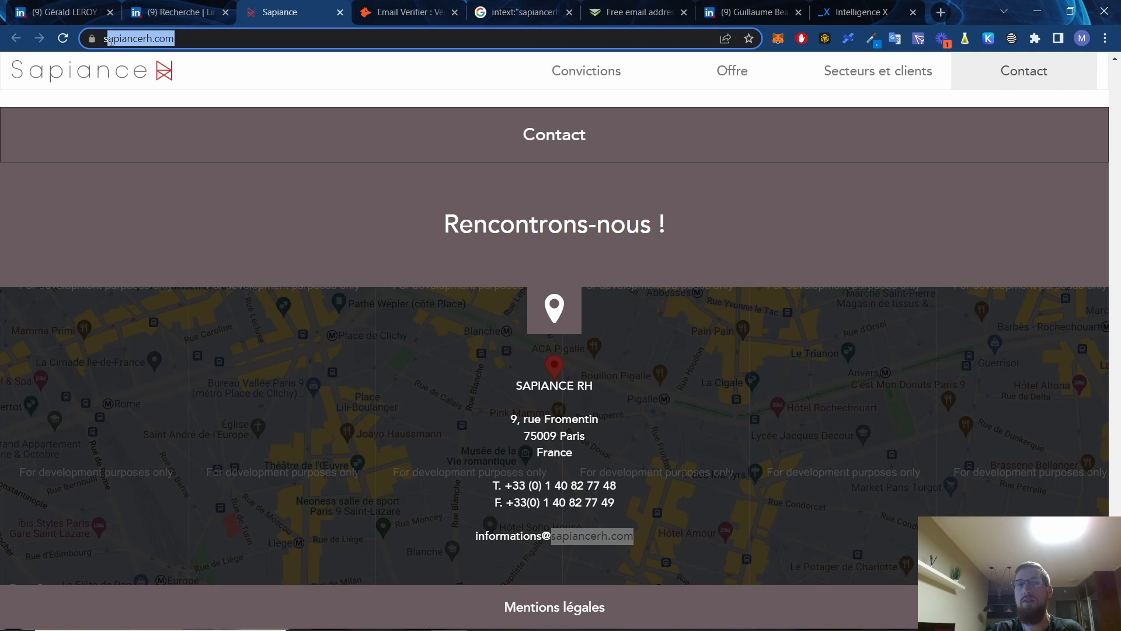
{"action": "left_click", "coordinate": [395, 17]}
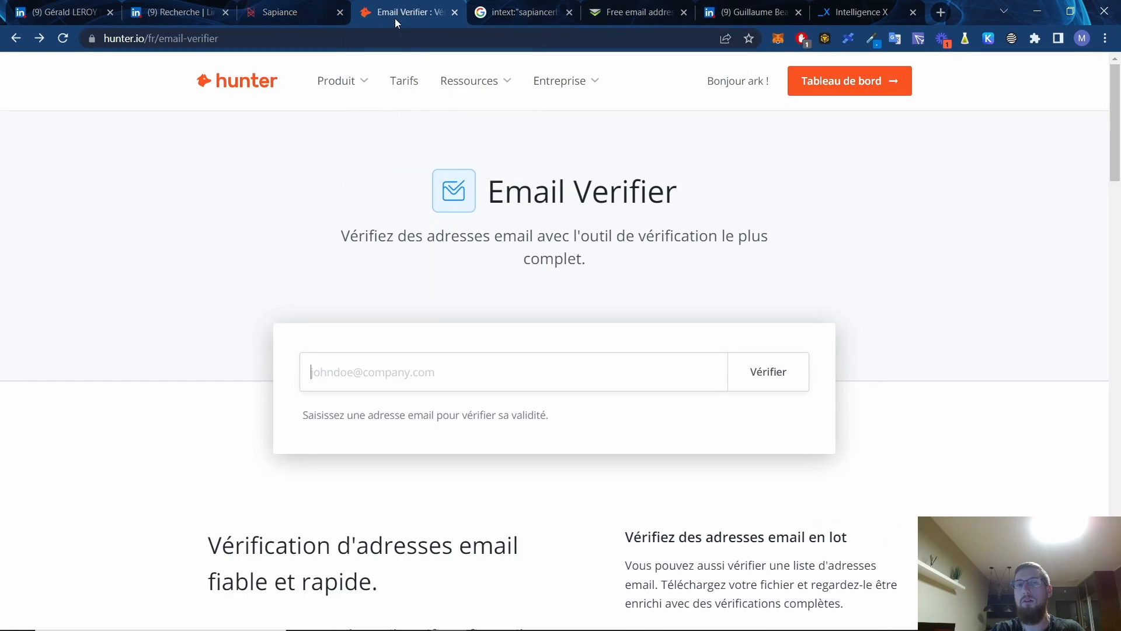
Switch to the Google results for intext:"sapiancerh.com" site:linkedin.com/in, open page 2 and highlight the local part of the listed sapiancerh.com e-mail address.
{"action": "left_click", "coordinate": [549, 17]}
{"action": "scroll", "coordinate": [499, 372], "scroll_direction": "down", "scroll_amount": 10}
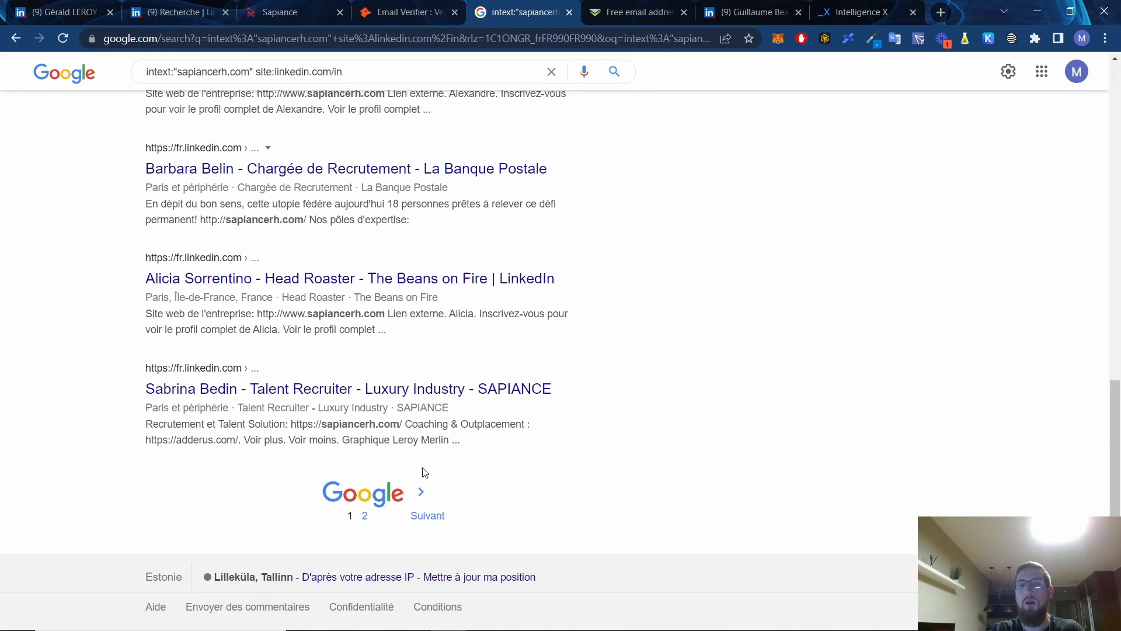
{"action": "left_click", "coordinate": [427, 514]}
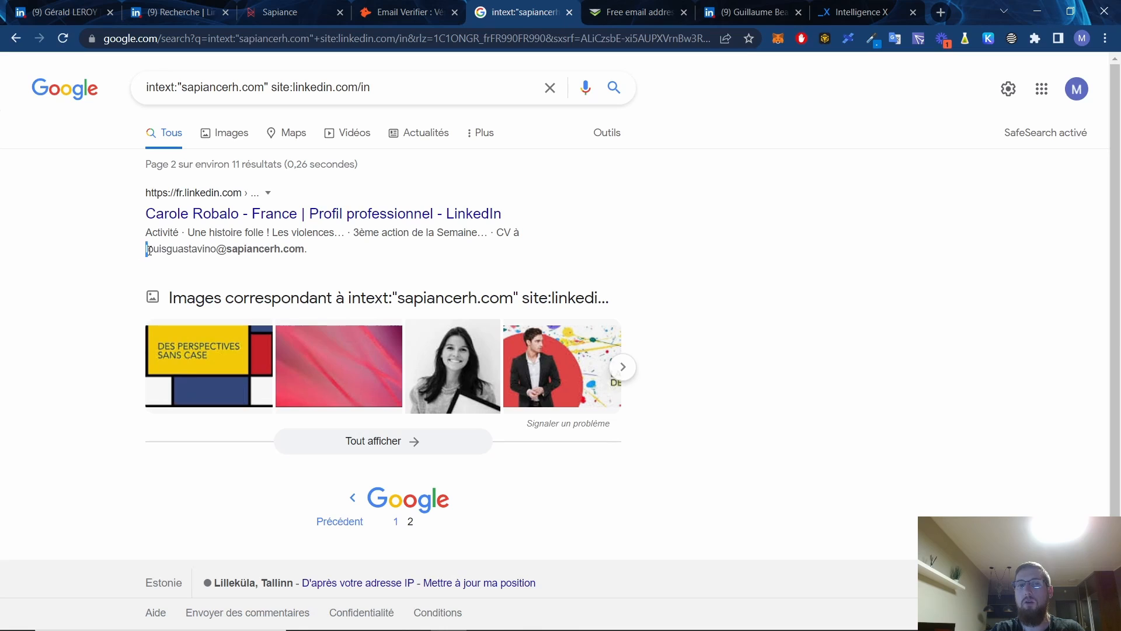
{"action": "left_click_drag", "start_coordinate": [145, 251], "coordinate": [216, 252]}
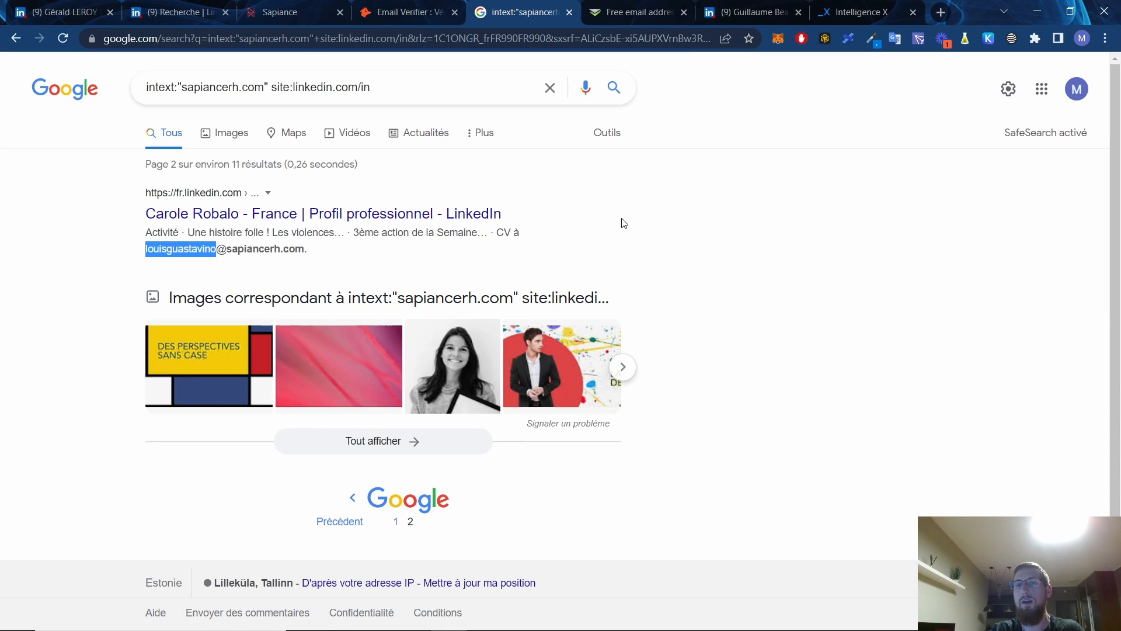
Switch to Verifalia and review the validation summary of the previously checked sapiancerh.com address.
{"action": "left_click", "coordinate": [625, 12]}
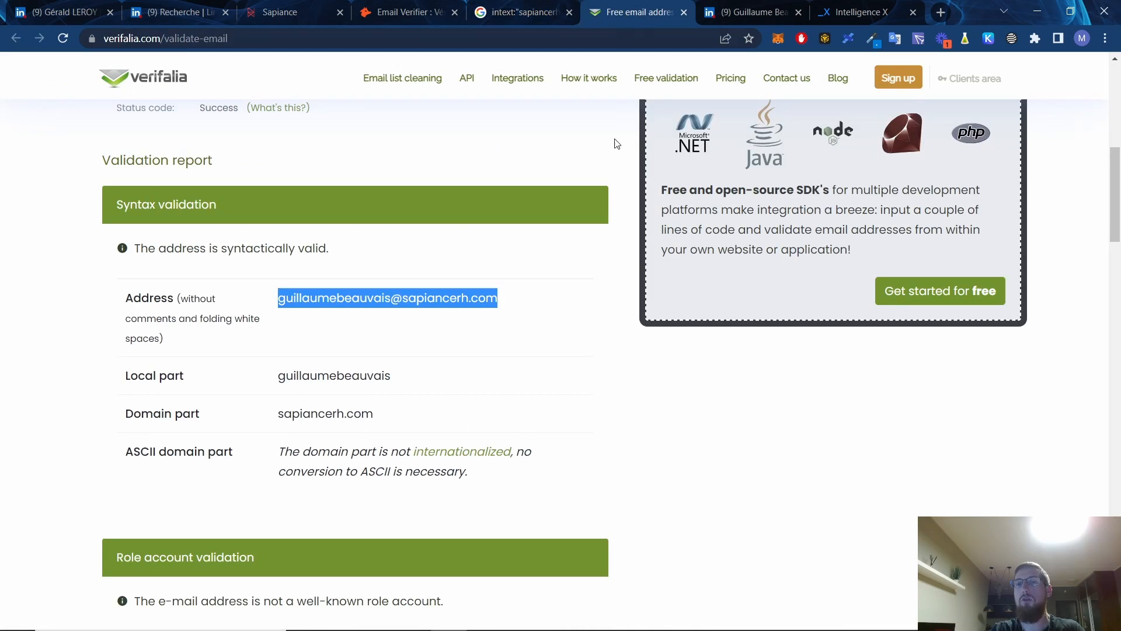
{"action": "scroll", "coordinate": [605, 404], "scroll_direction": "up", "scroll_amount": 3}
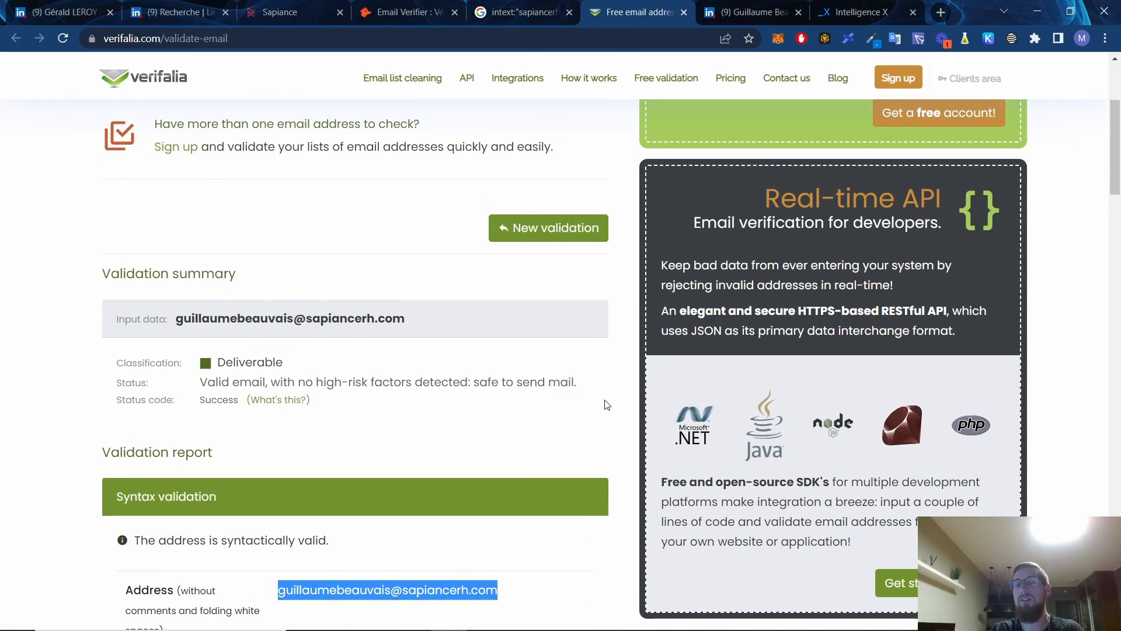
{"action": "scroll", "coordinate": [605, 404], "scroll_direction": "up", "scroll_amount": 3}
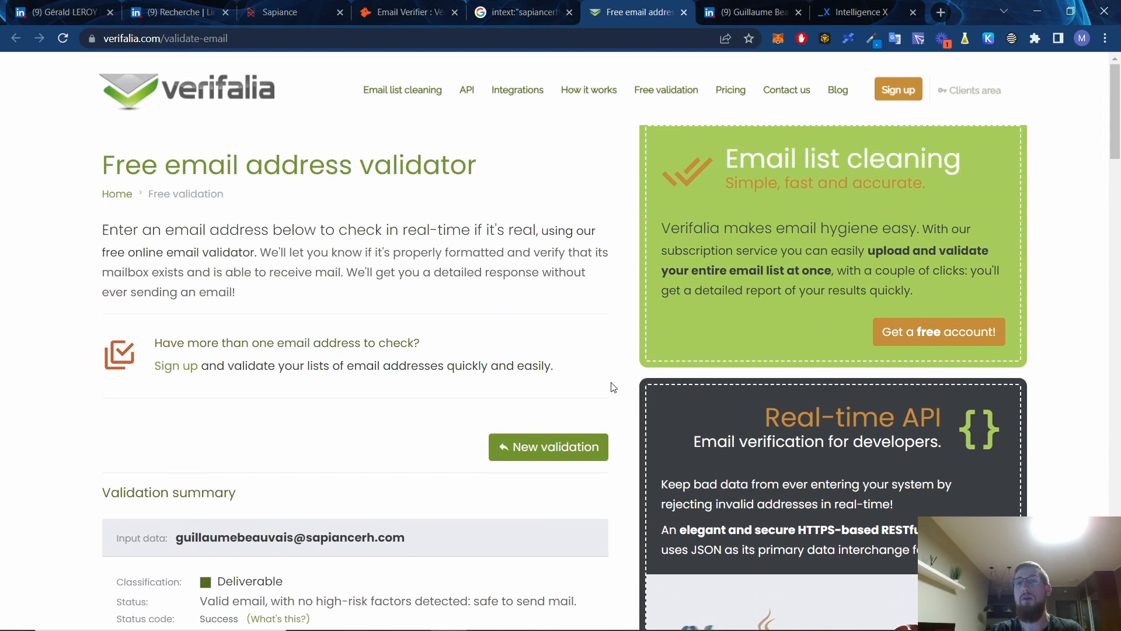